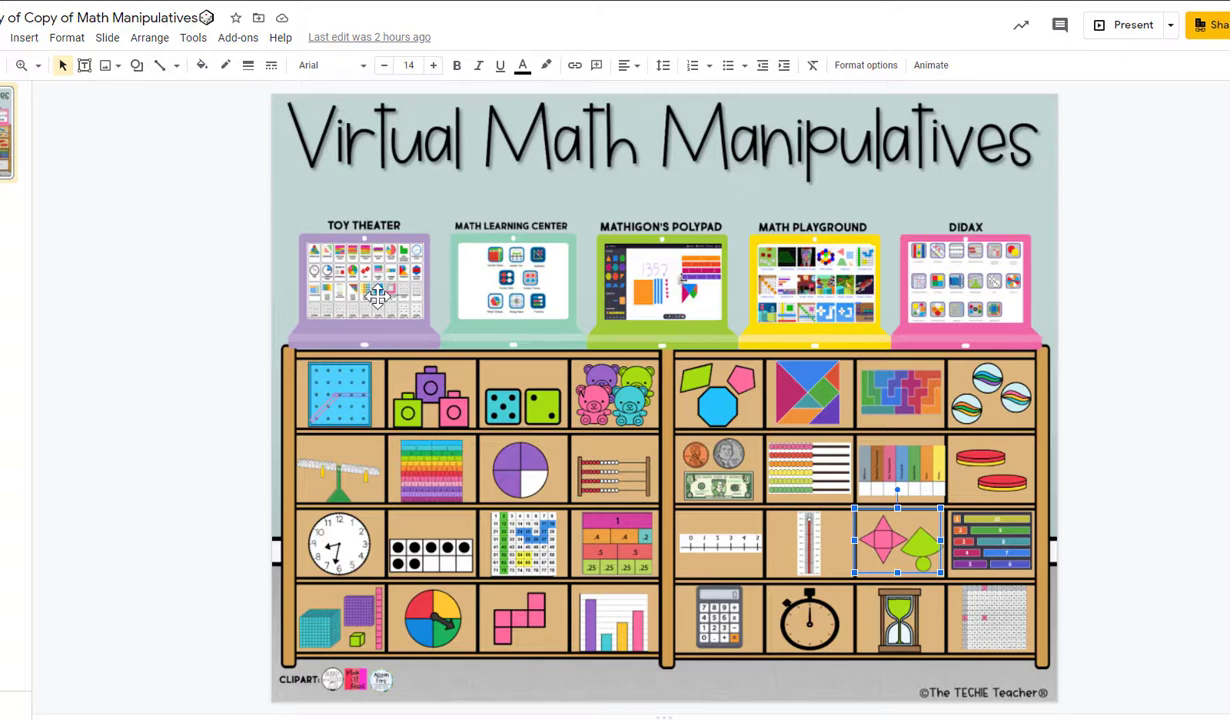
- Open Toy Theater's Place Value Move tool and copy its address, toytheater.com/place-value-move/
{"action": "left_click", "coordinate": [378, 290]}
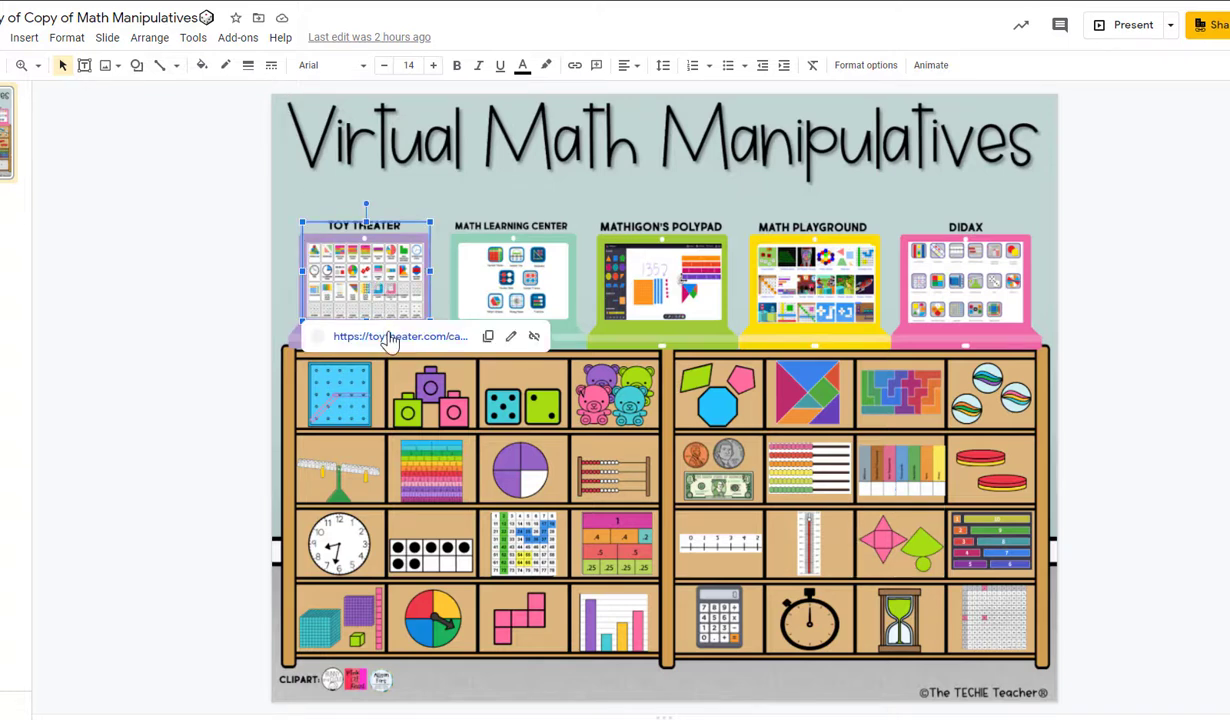
{"action": "left_click", "coordinate": [385, 332]}
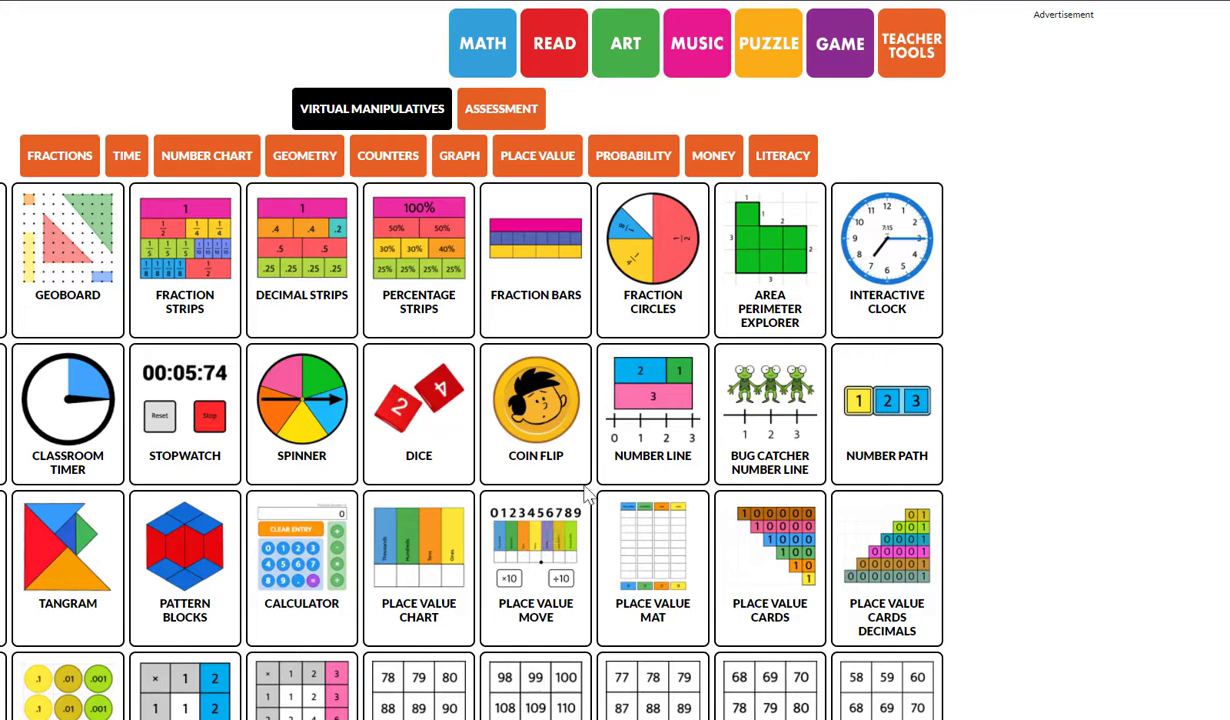
{"action": "scroll", "coordinate": [540, 505], "scroll_direction": "down", "scroll_amount": 2}
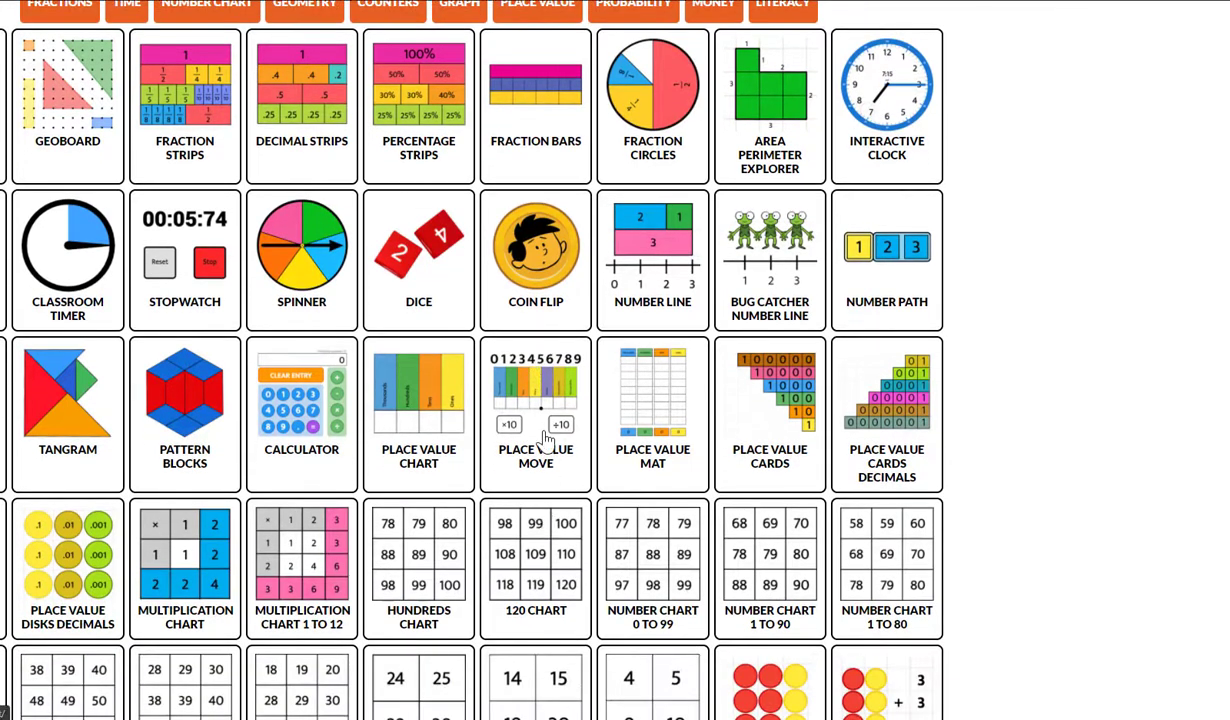
{"action": "left_click", "coordinate": [533, 410]}
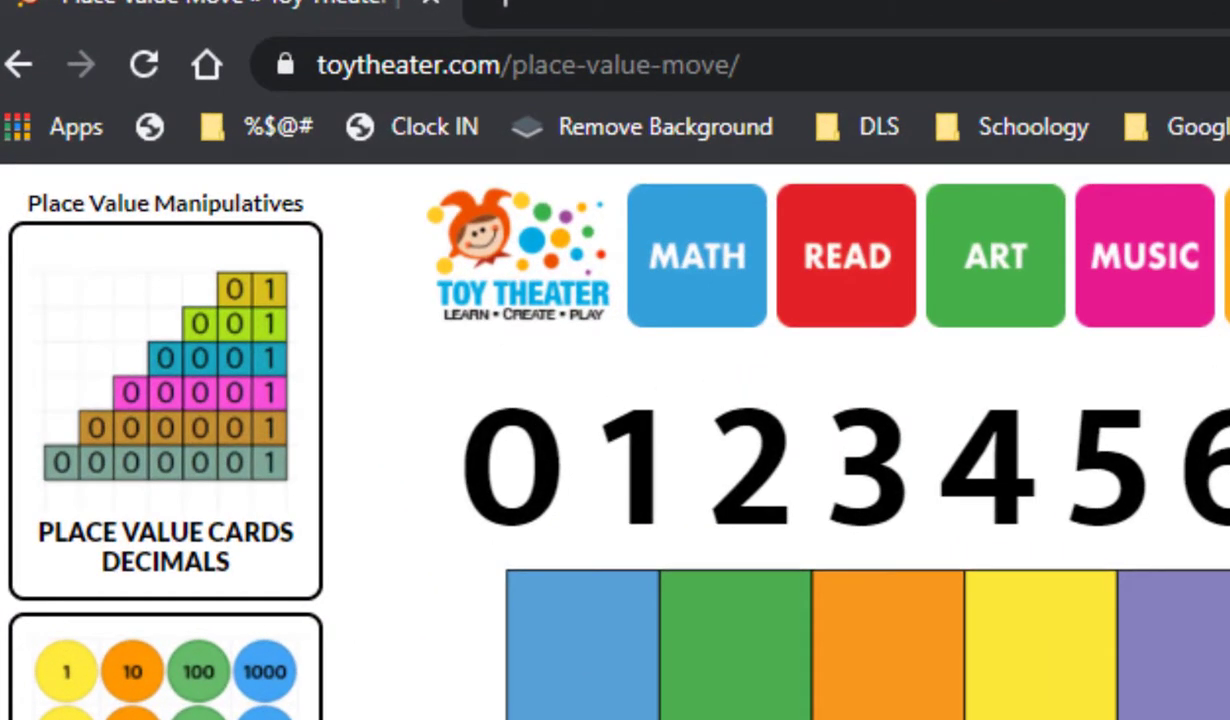
{"action": "left_click", "coordinate": [910, 65]}
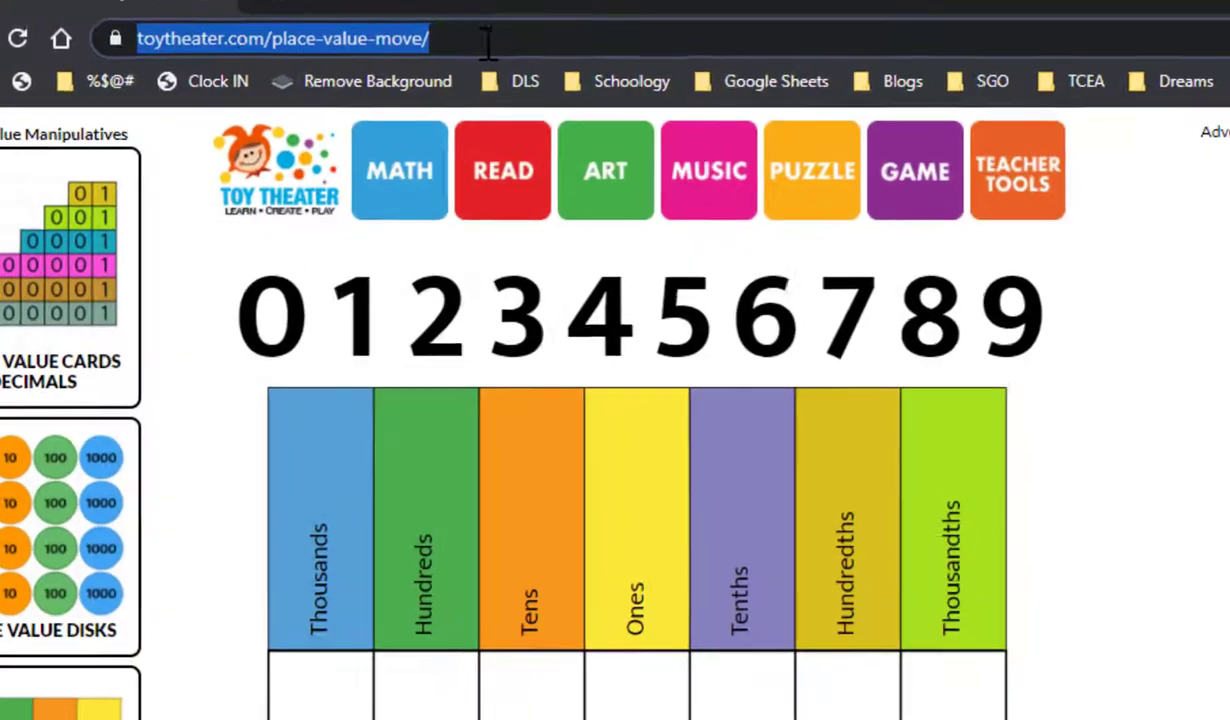
{"action": "right_click", "coordinate": [910, 65]}
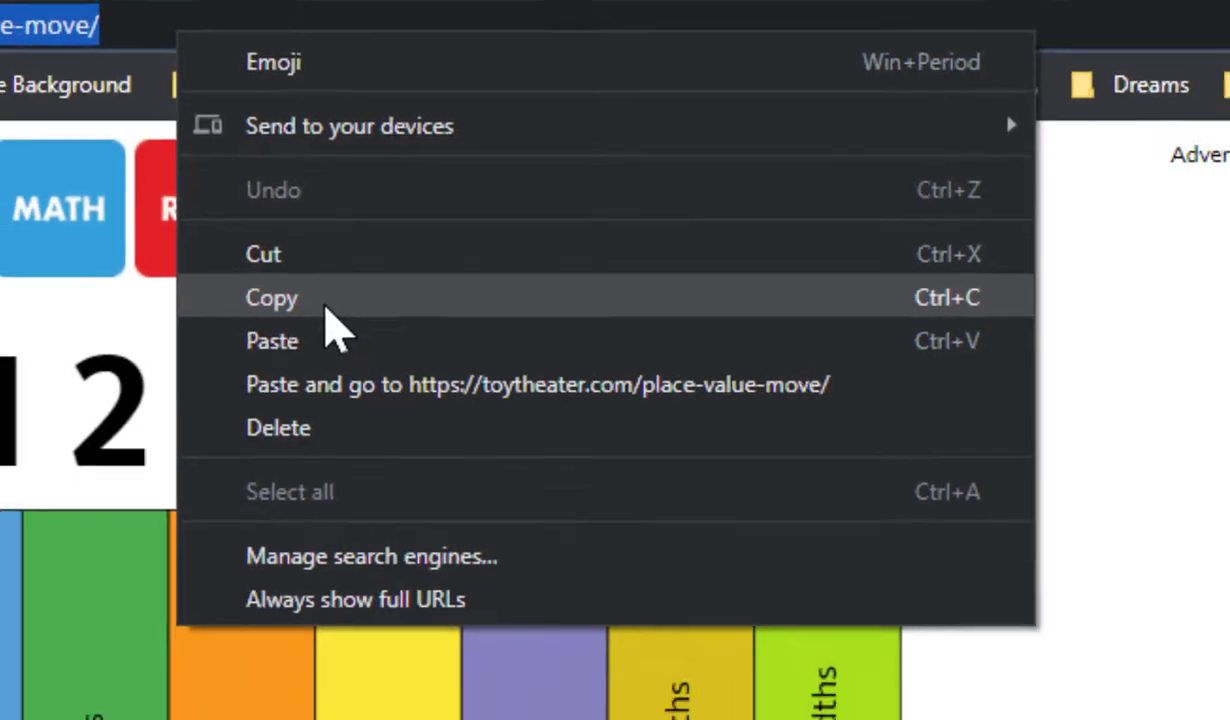
{"action": "left_click", "coordinate": [306, 330]}
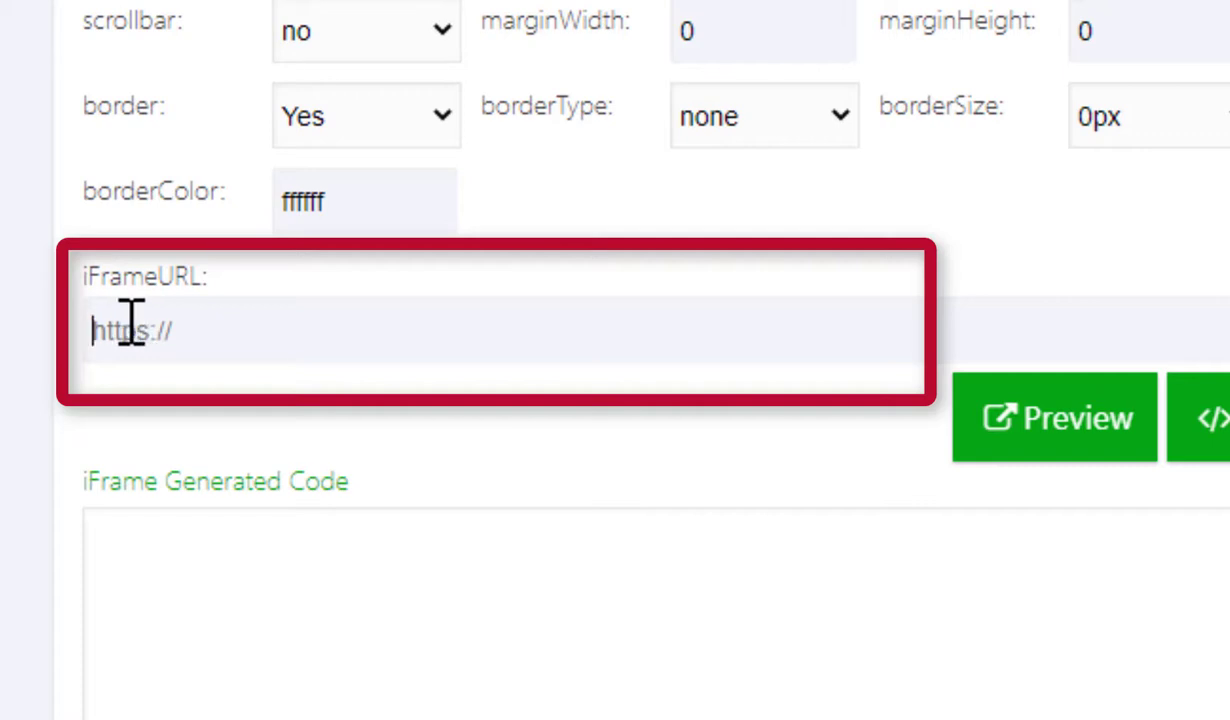
{"action": "right_click", "coordinate": [131, 322]}
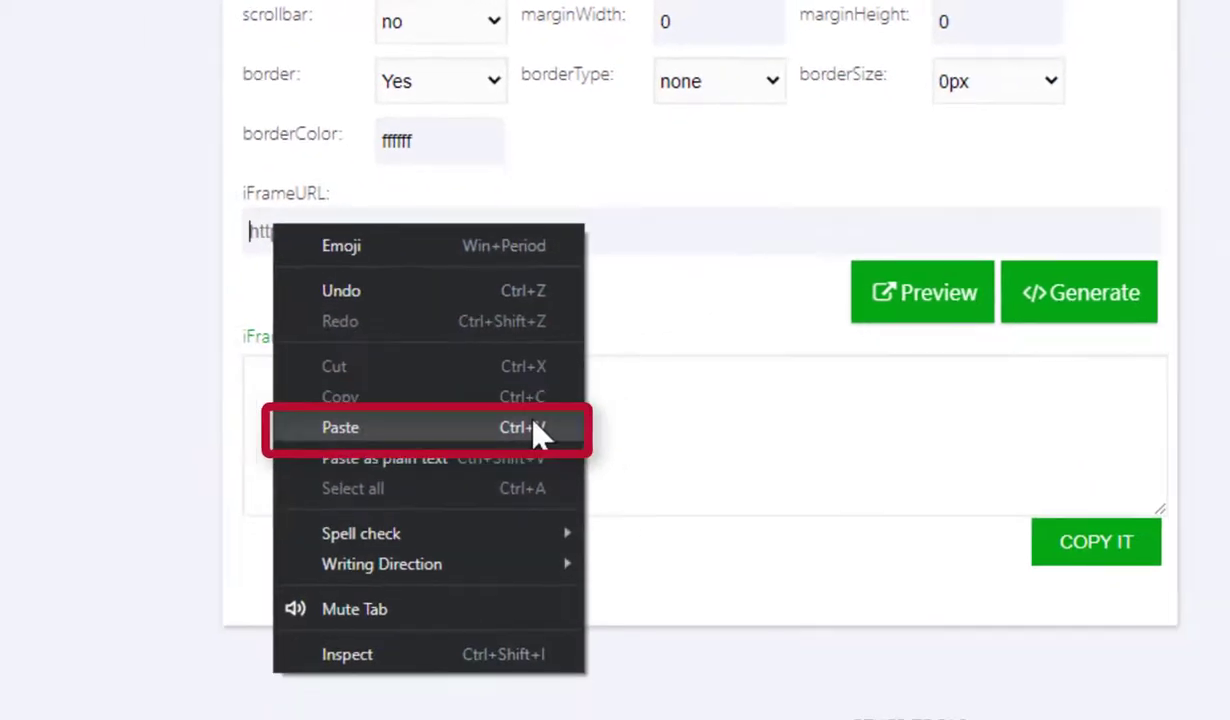
{"action": "left_click", "coordinate": [340, 427]}
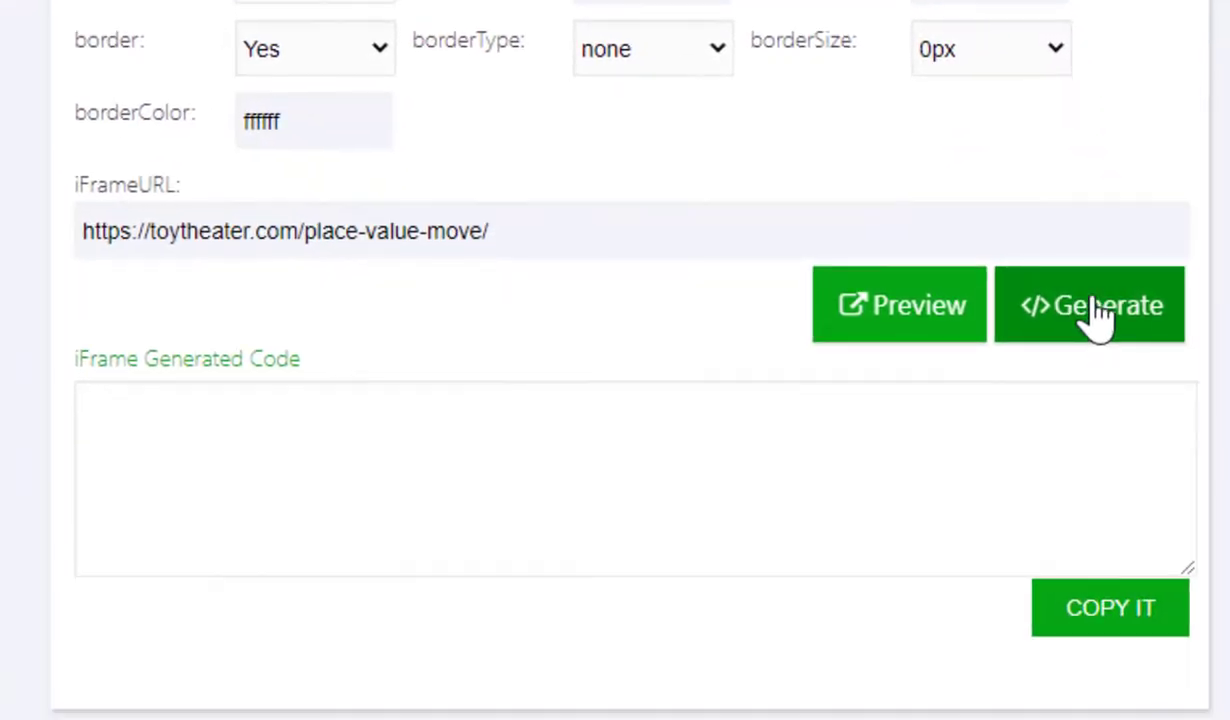
{"action": "left_click", "coordinate": [1160, 340]}
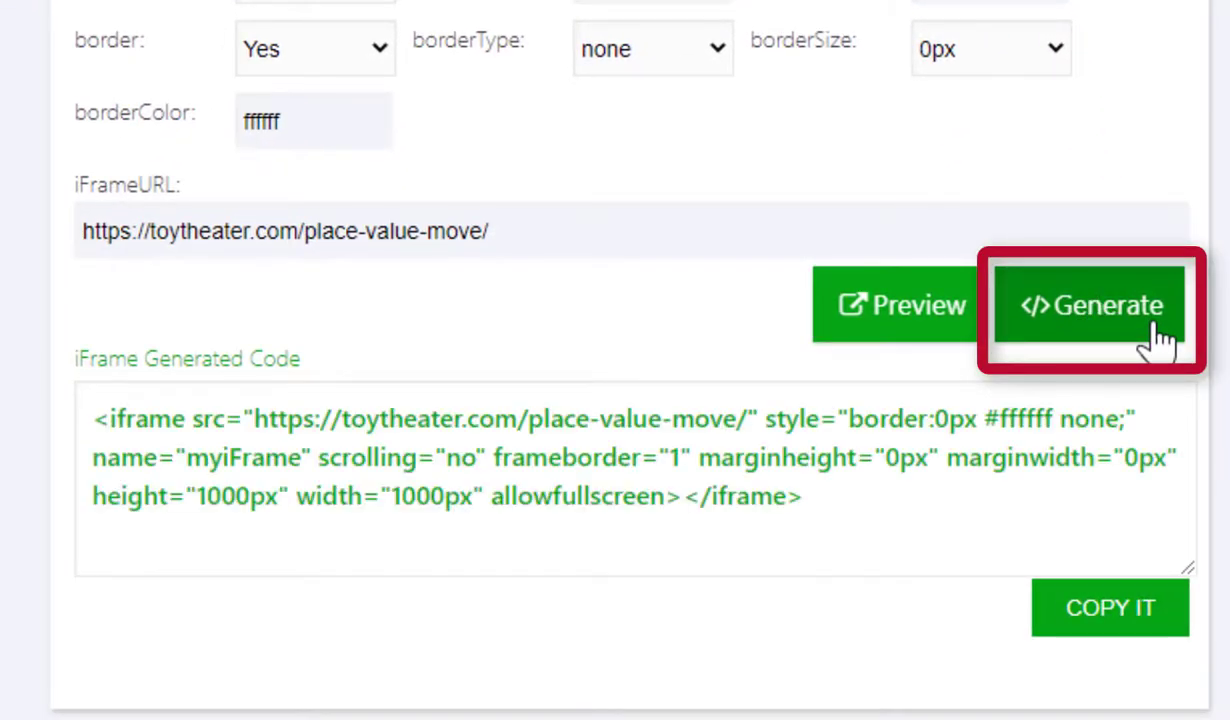
{"action": "left_click", "coordinate": [884, 408]}
{"action": "key", "text": "ctrl+c"}
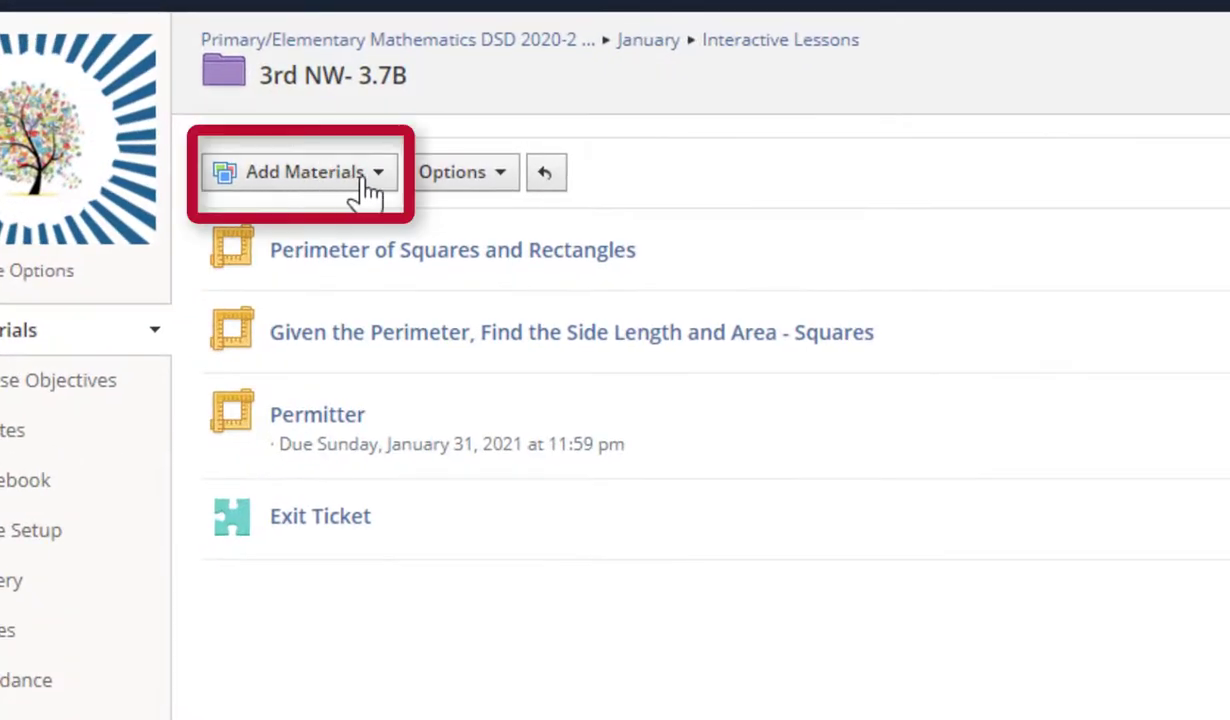
- Add a new page below the Permitter item and begin titling it Place Value
{"action": "left_click", "coordinate": [365, 190]}
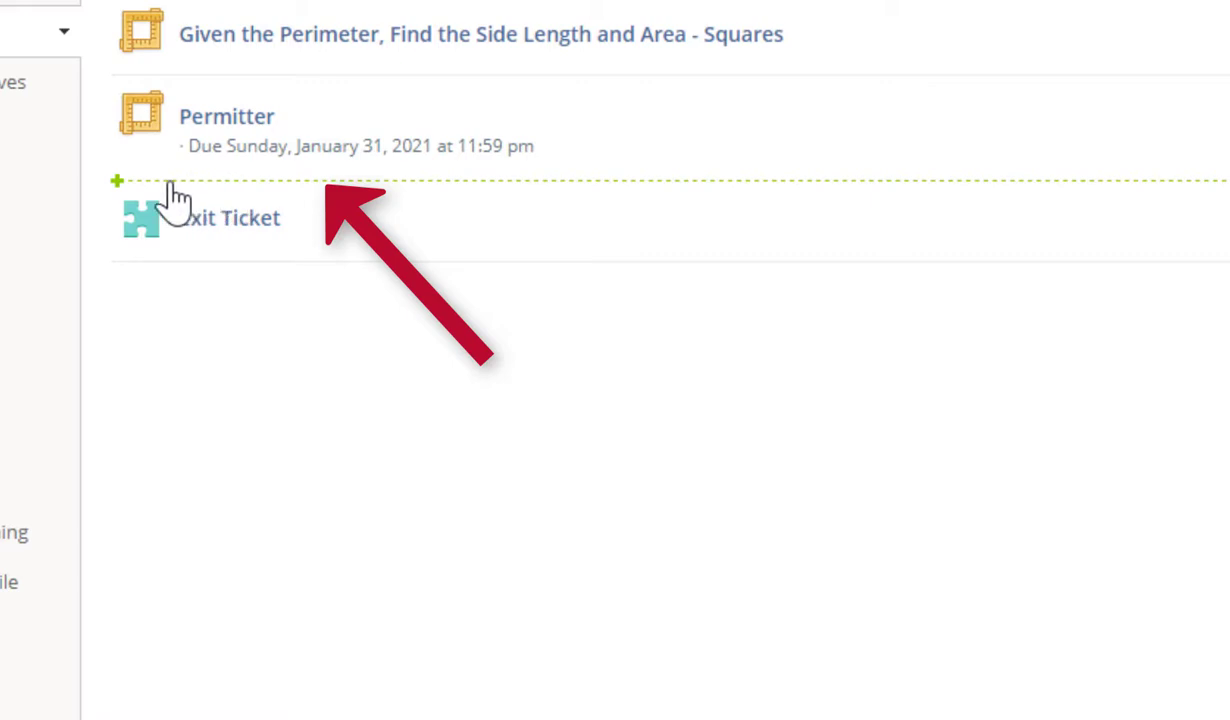
{"action": "left_click", "coordinate": [270, 183]}
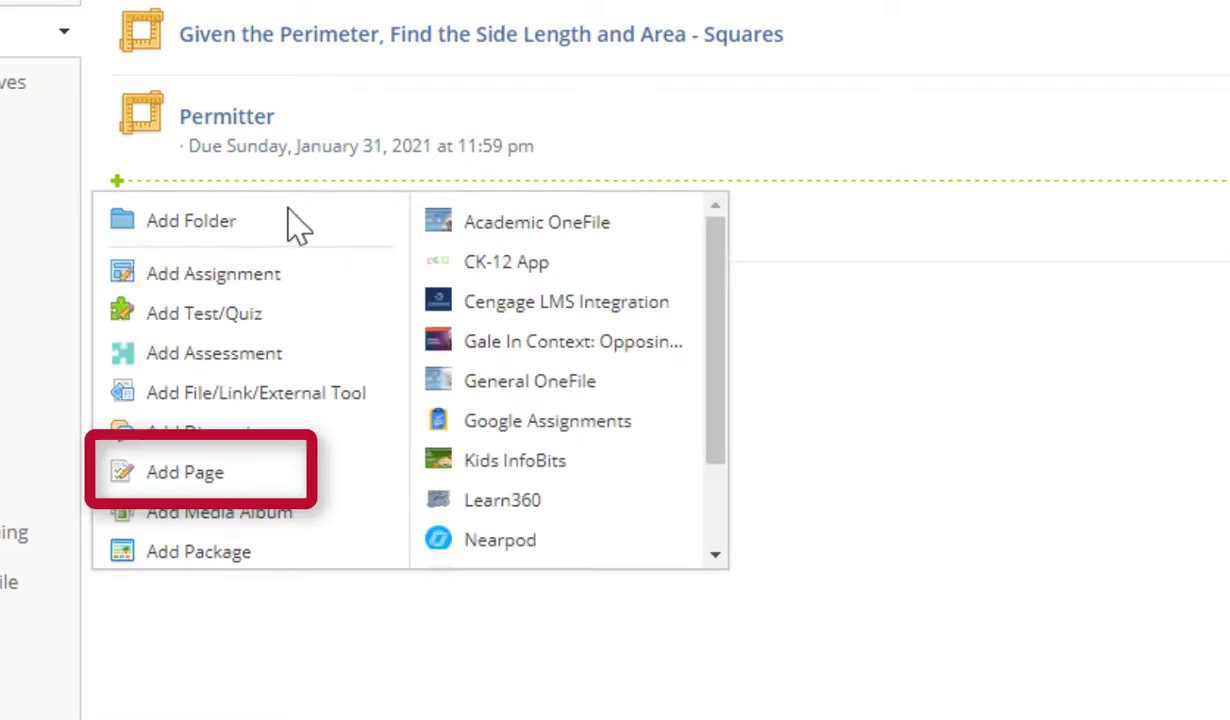
{"action": "left_click", "coordinate": [228, 478]}
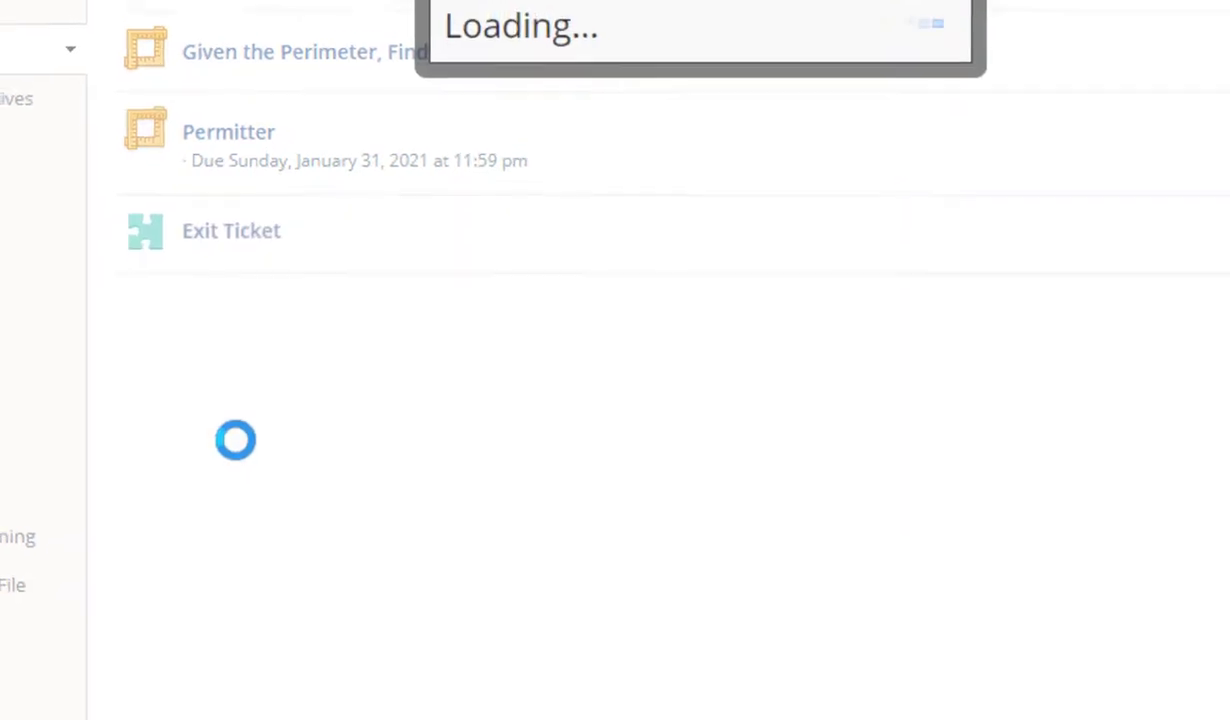
{"action": "left_click", "coordinate": [385, 44]}
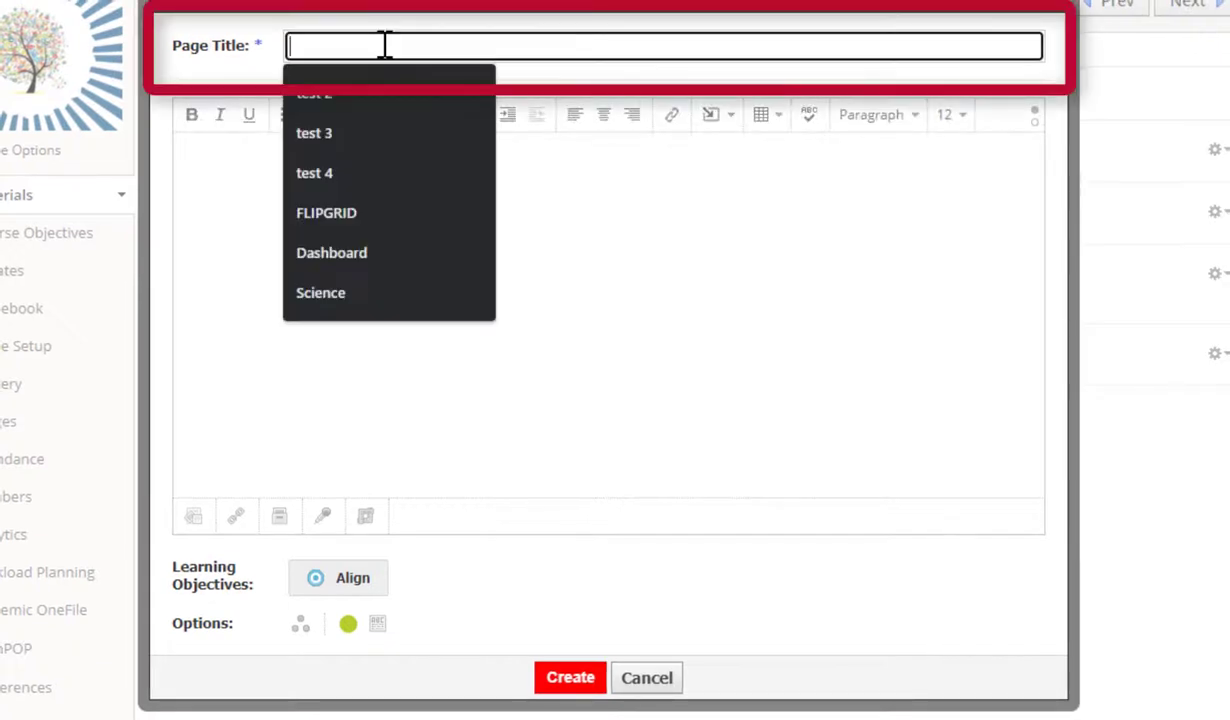
{"action": "type", "text": "Place Value"}
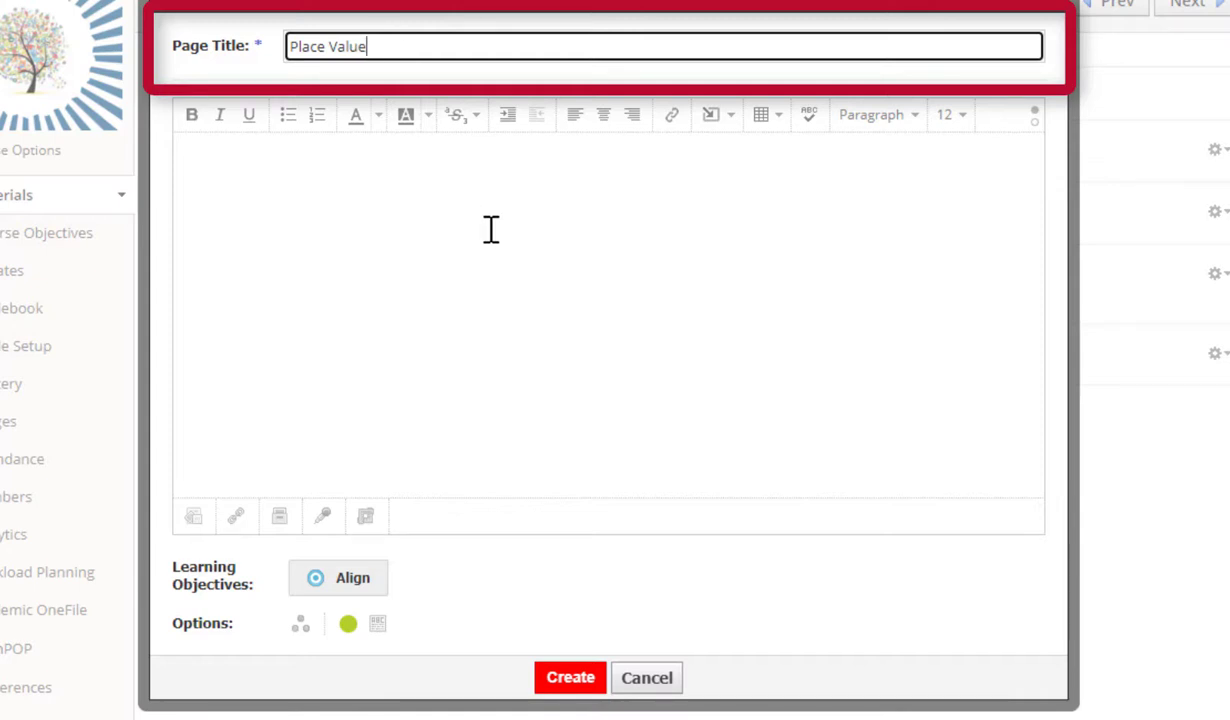
- Paste the iframe embed code into the page's HTML body and set it to display inline
{"action": "left_click", "coordinate": [531, 217]}
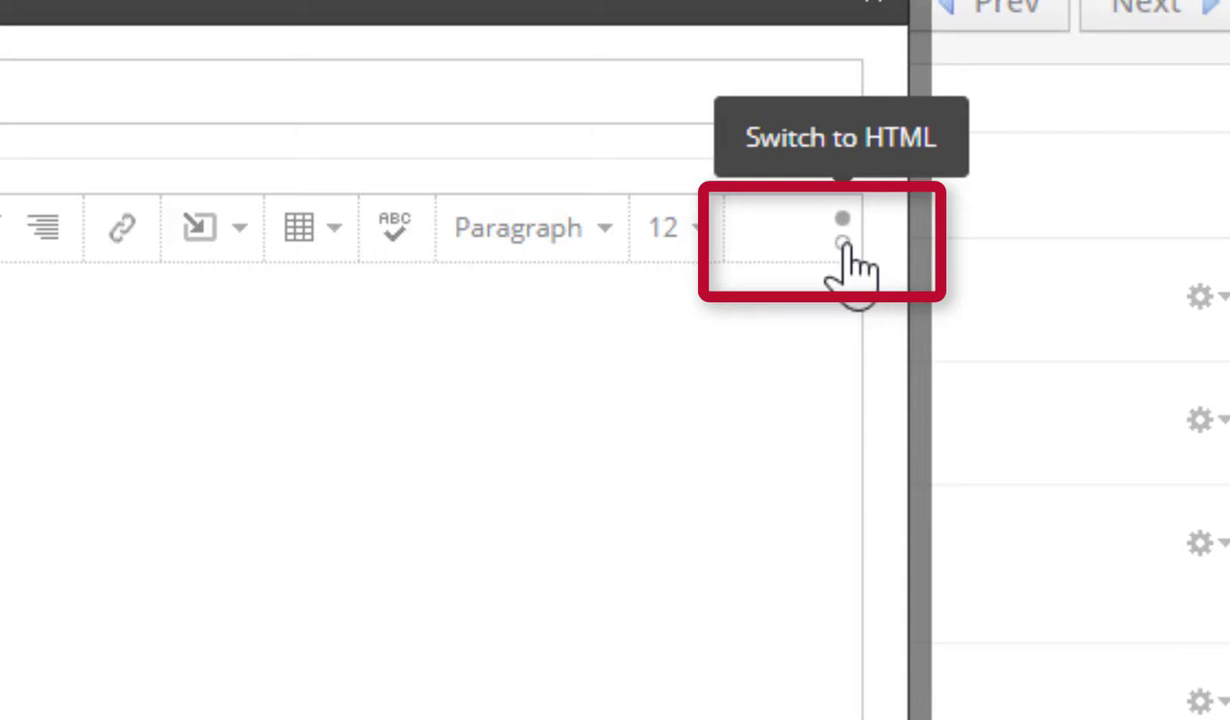
{"action": "left_click", "coordinate": [843, 243]}
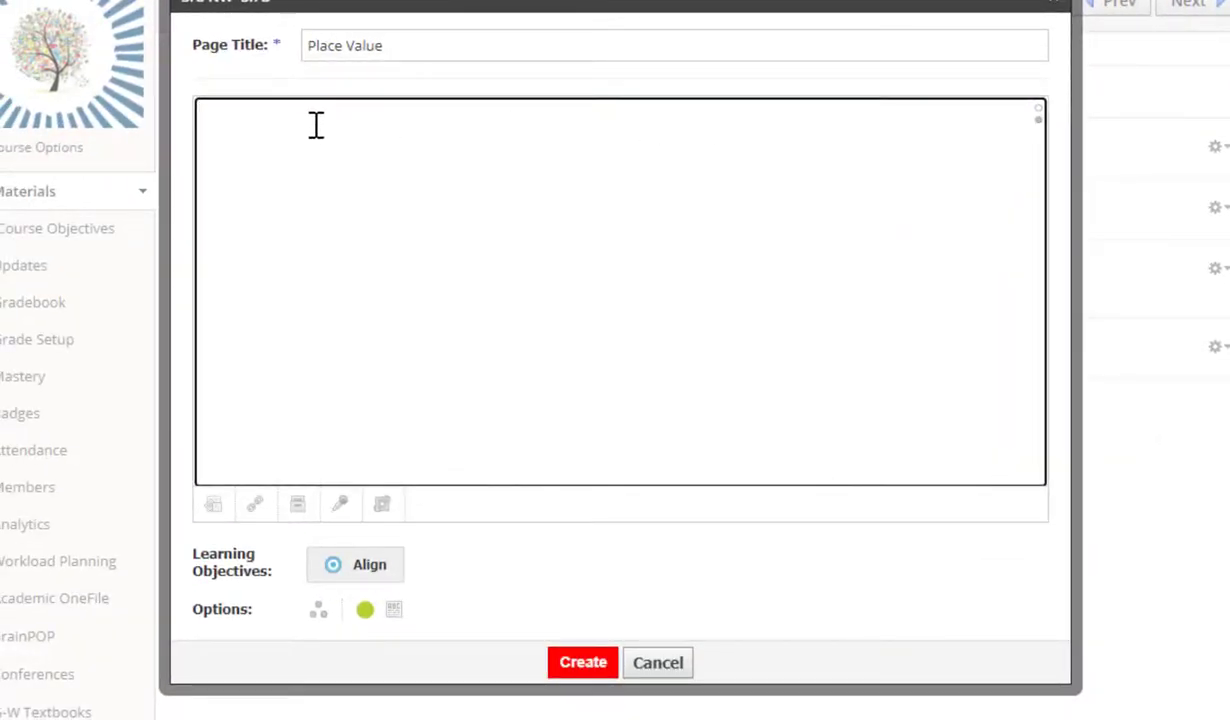
{"action": "right_click", "coordinate": [315, 125]}
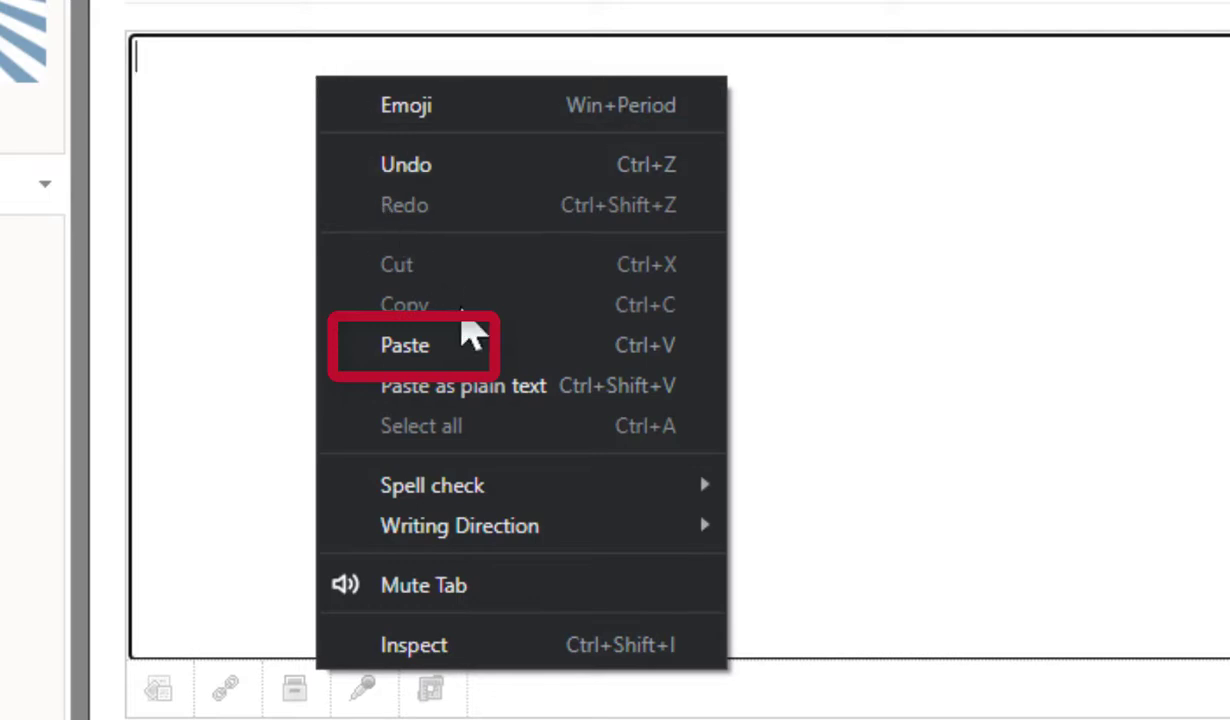
{"action": "left_click", "coordinate": [470, 348]}
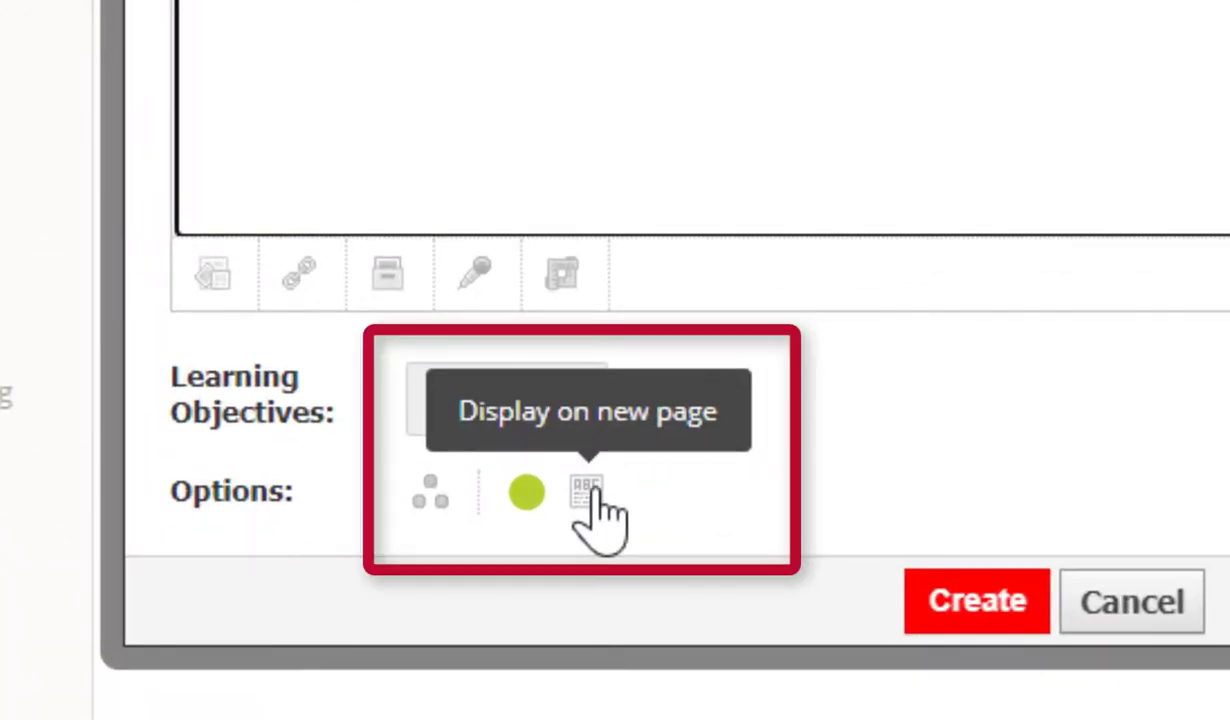
{"action": "left_click", "coordinate": [592, 490]}
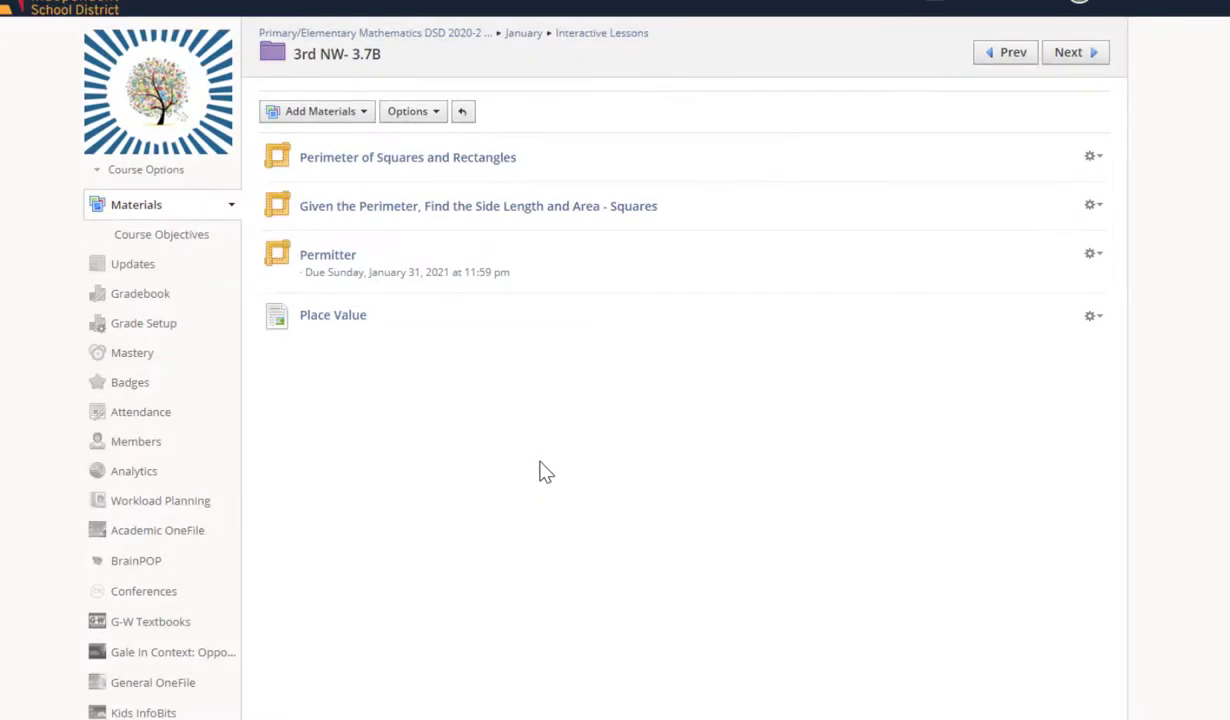
- Test the embedded chart by dragging 2 into the Hundreds cell and dividing by 10
{"action": "scroll", "coordinate": [538, 468], "scroll_direction": "down", "scroll_amount": 2}
{"action": "scroll", "coordinate": [706, 478], "scroll_direction": "down", "scroll_amount": 1}
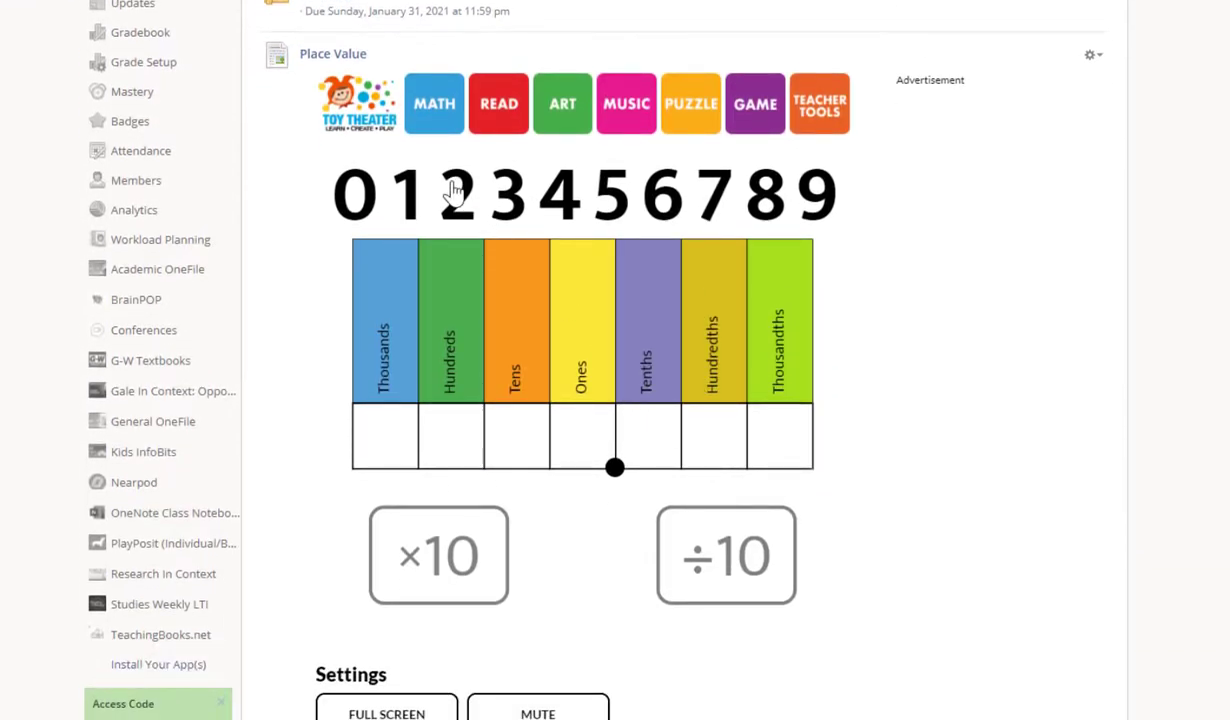
{"action": "left_click_drag", "start_coordinate": [456, 190], "coordinate": [452, 428]}
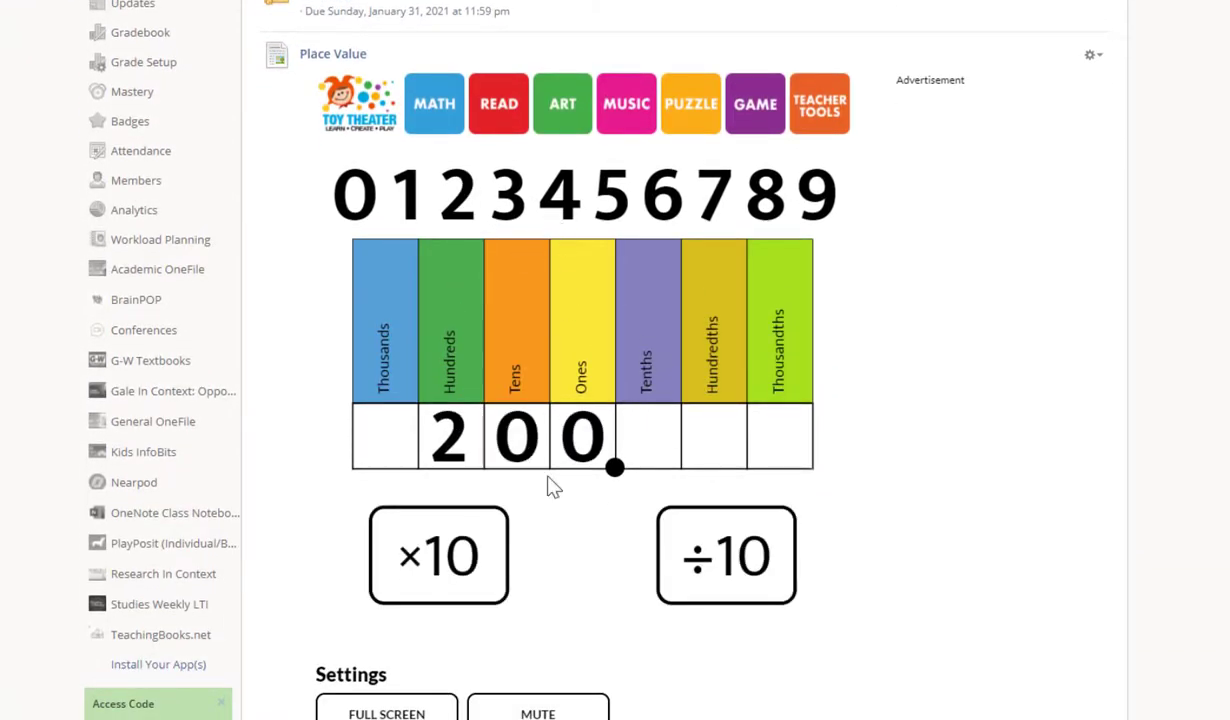
{"action": "left_click", "coordinate": [745, 573]}
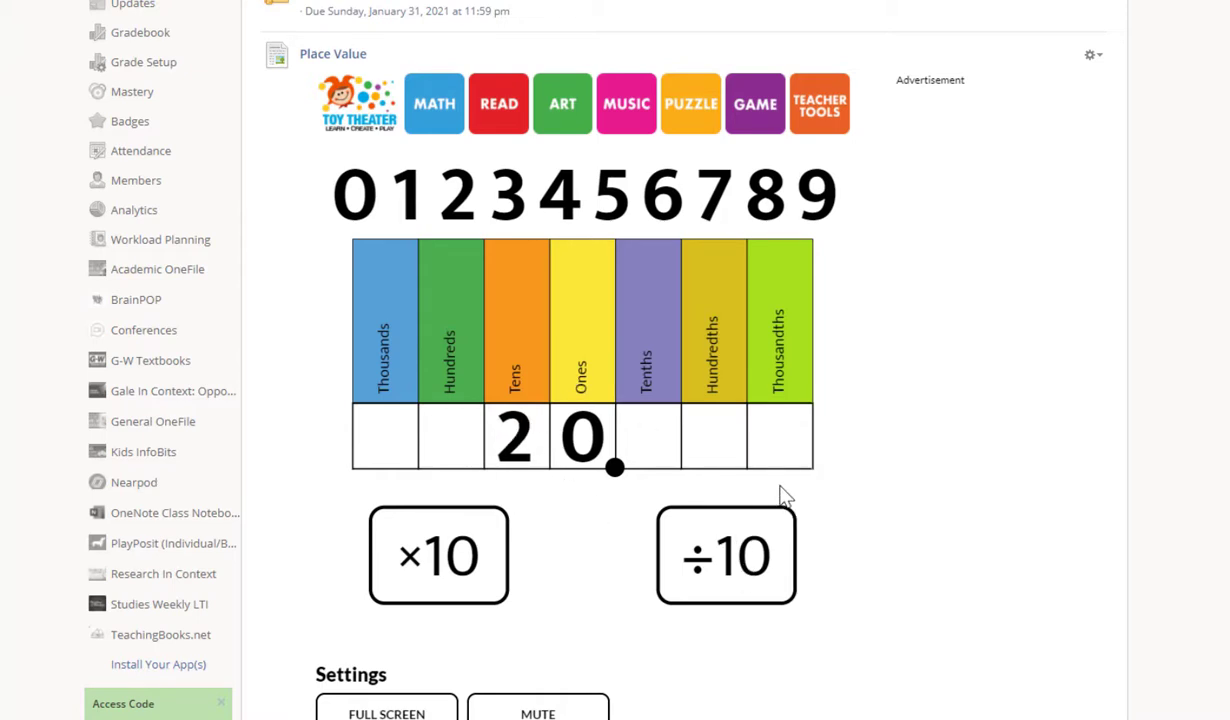
{"action": "scroll", "coordinate": [783, 494], "scroll_direction": "down", "scroll_amount": 2}
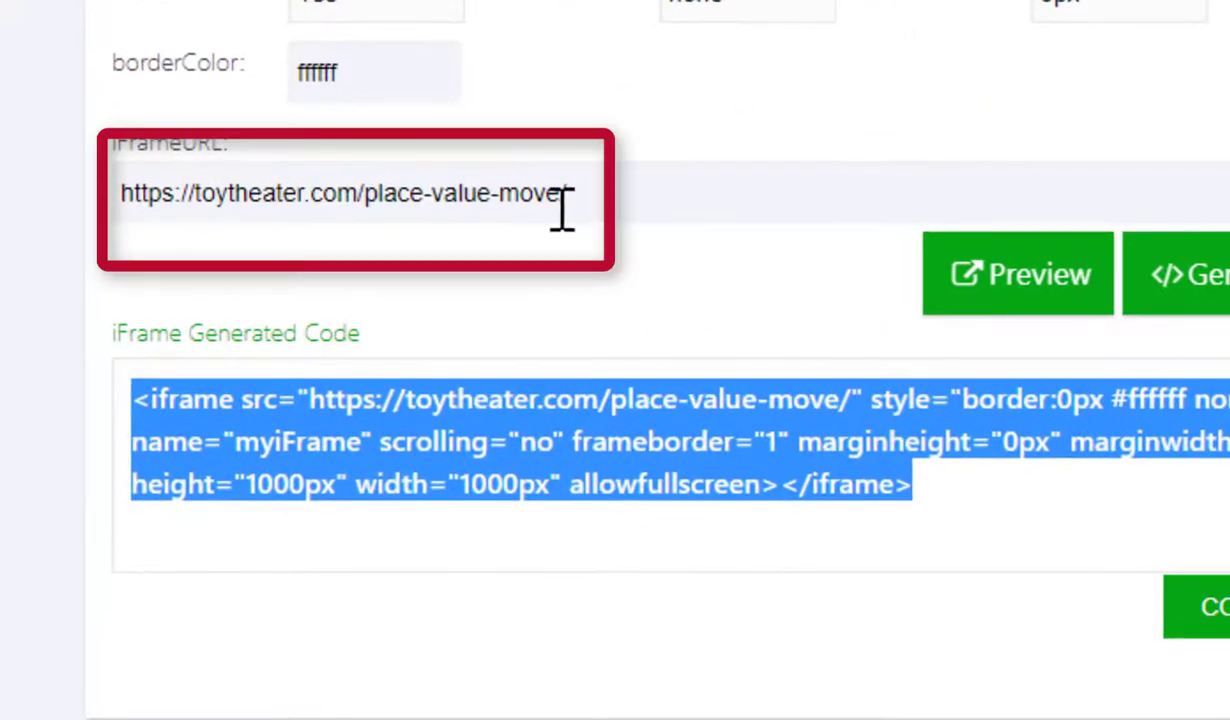
- Select and copy the Toy Theater place-value URL from the iFrameURL field
{"action": "left_click", "coordinate": [483, 264]}
{"action": "left_click_drag", "start_coordinate": [590, 188], "coordinate": [82, 206]}
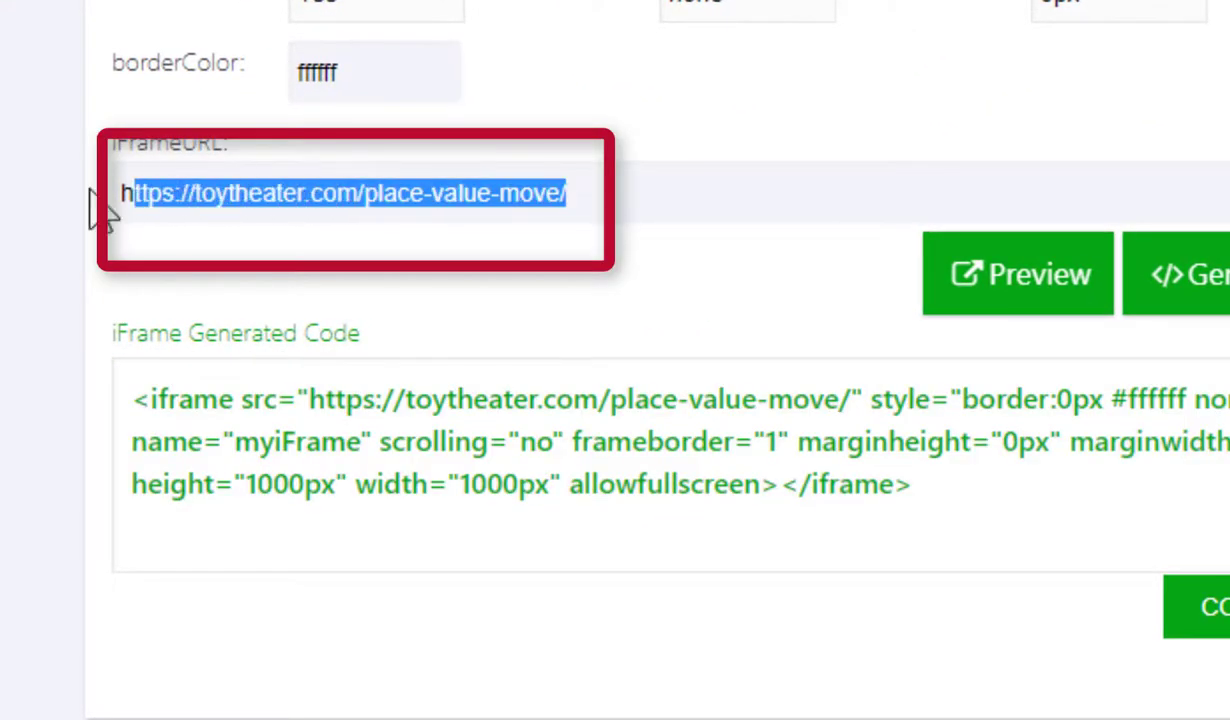
{"action": "right_click", "coordinate": [405, 187]}
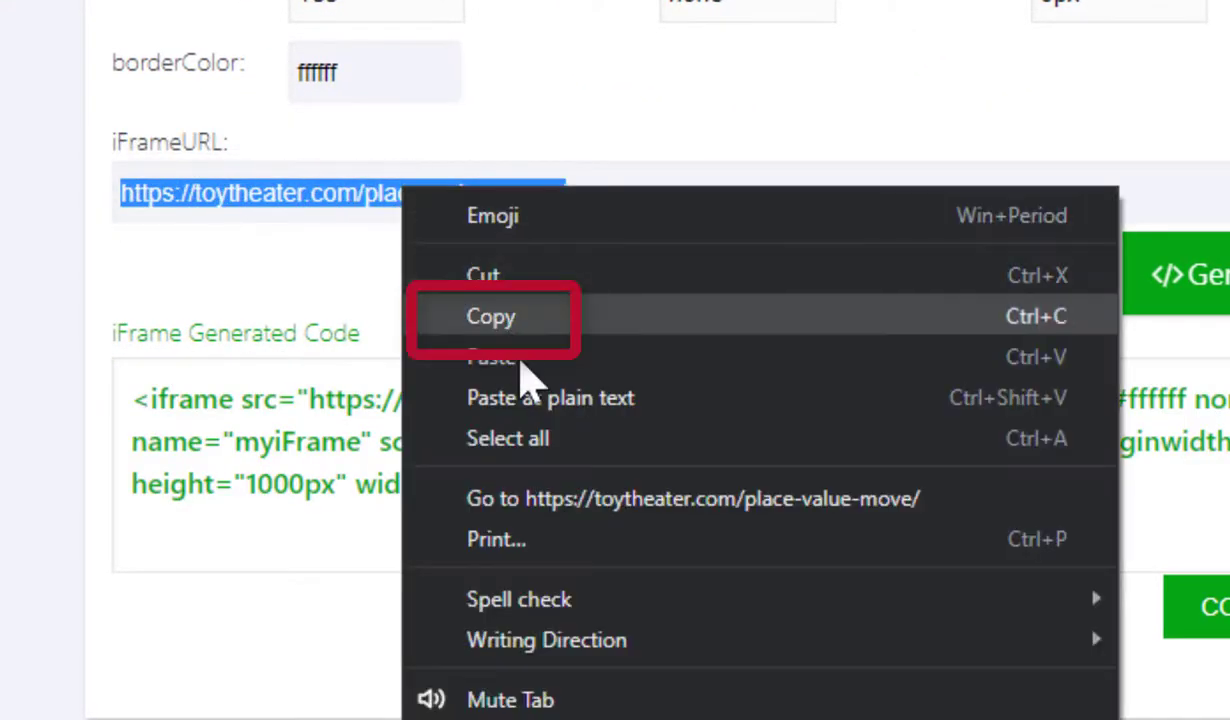
{"action": "left_click", "coordinate": [516, 322]}
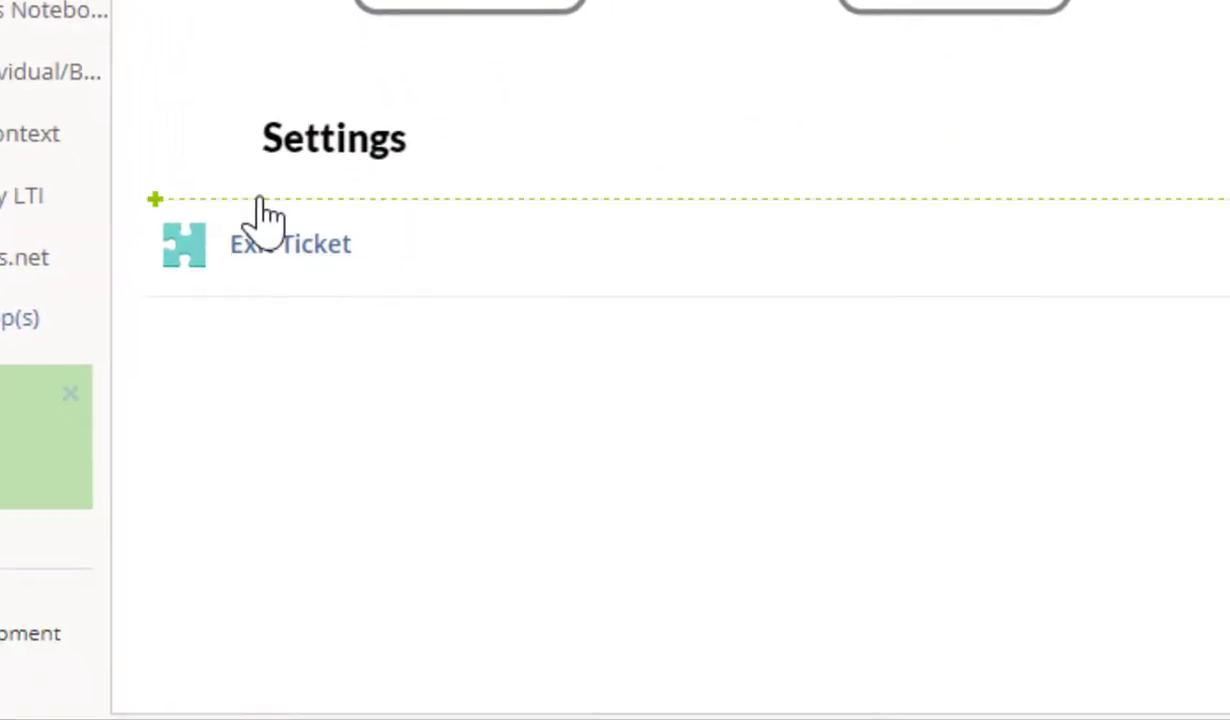
- Add a link material above Exit Ticket and paste the Toy Theater place-value URL
{"action": "left_click", "coordinate": [262, 200]}
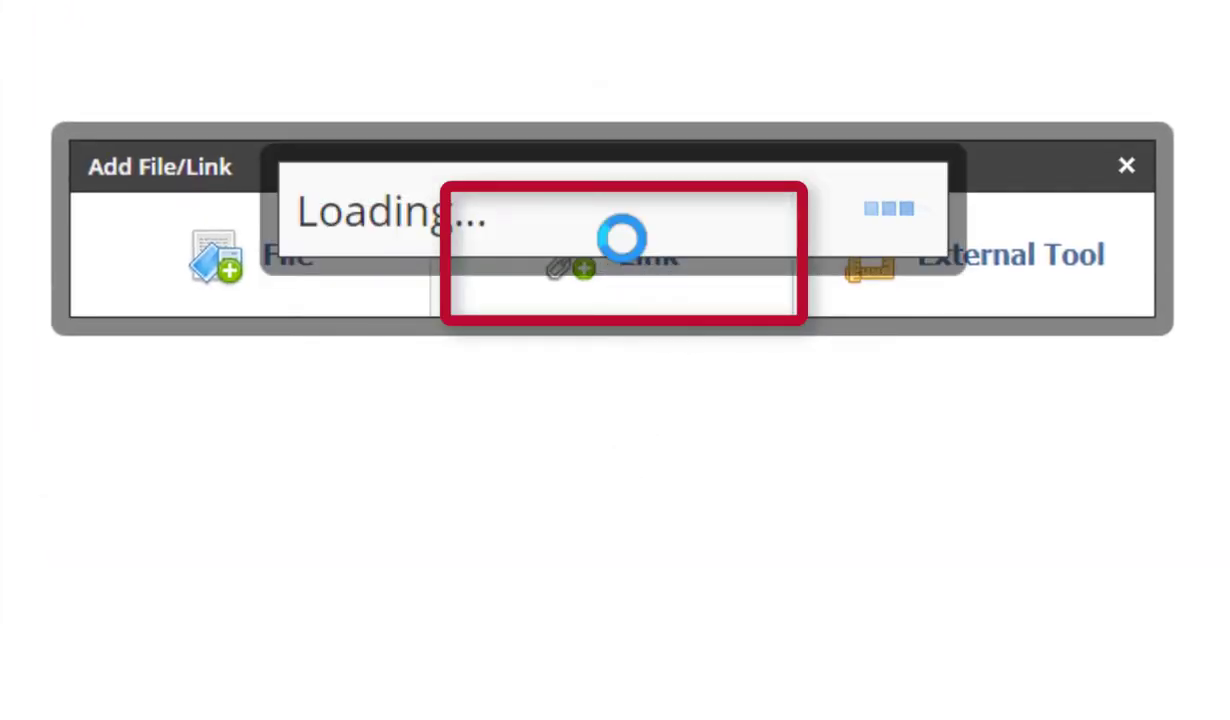
{"action": "left_click", "coordinate": [590, 184]}
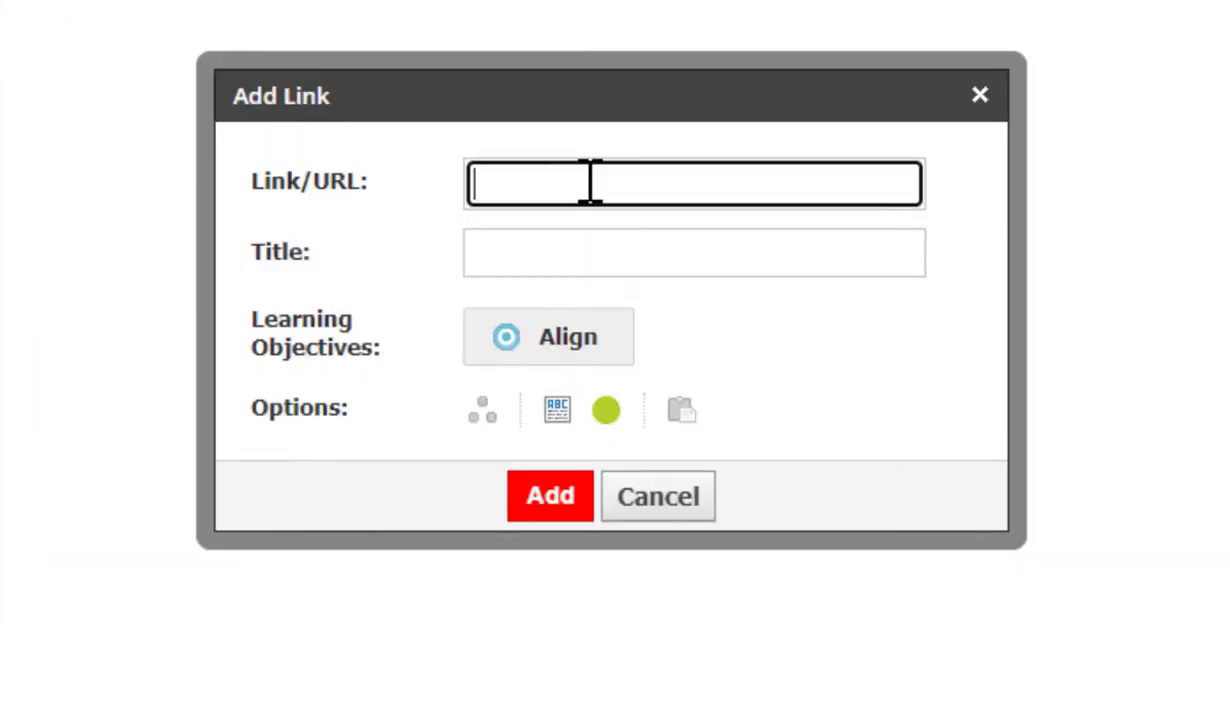
{"action": "right_click", "coordinate": [578, 186]}
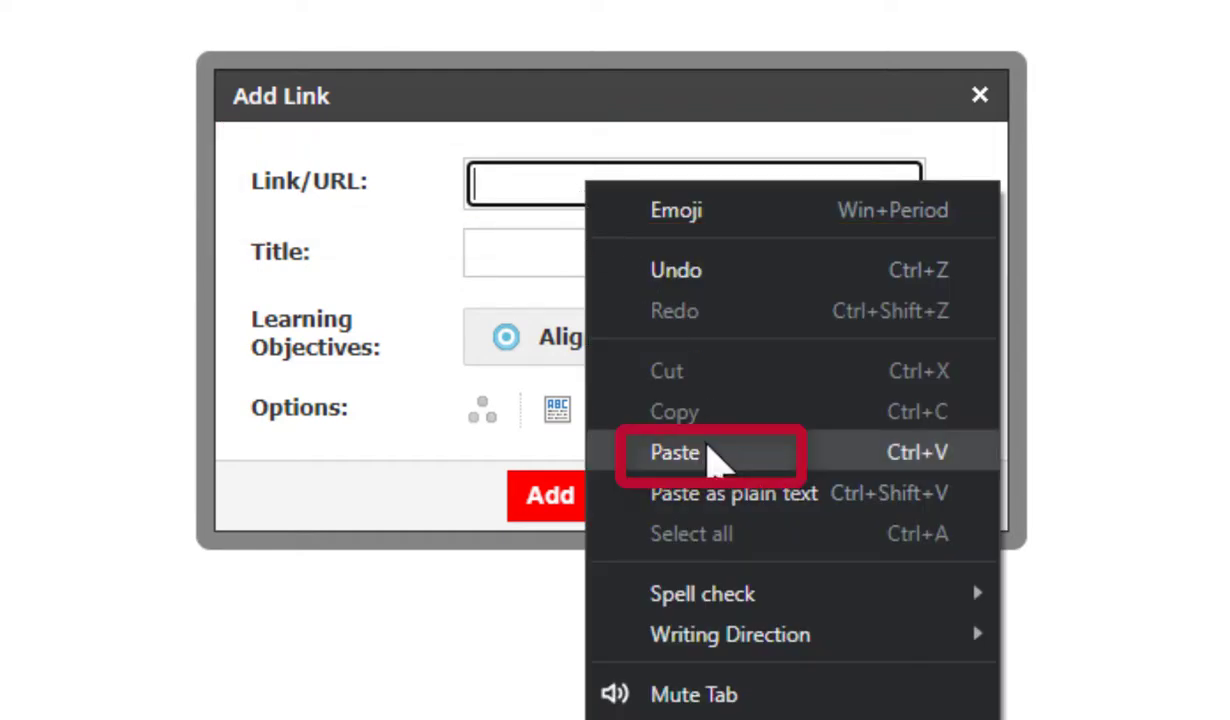
{"action": "left_click", "coordinate": [712, 455]}
- Title the link 'Place Value' and set it to display in Schoology
{"action": "left_click", "coordinate": [673, 256]}
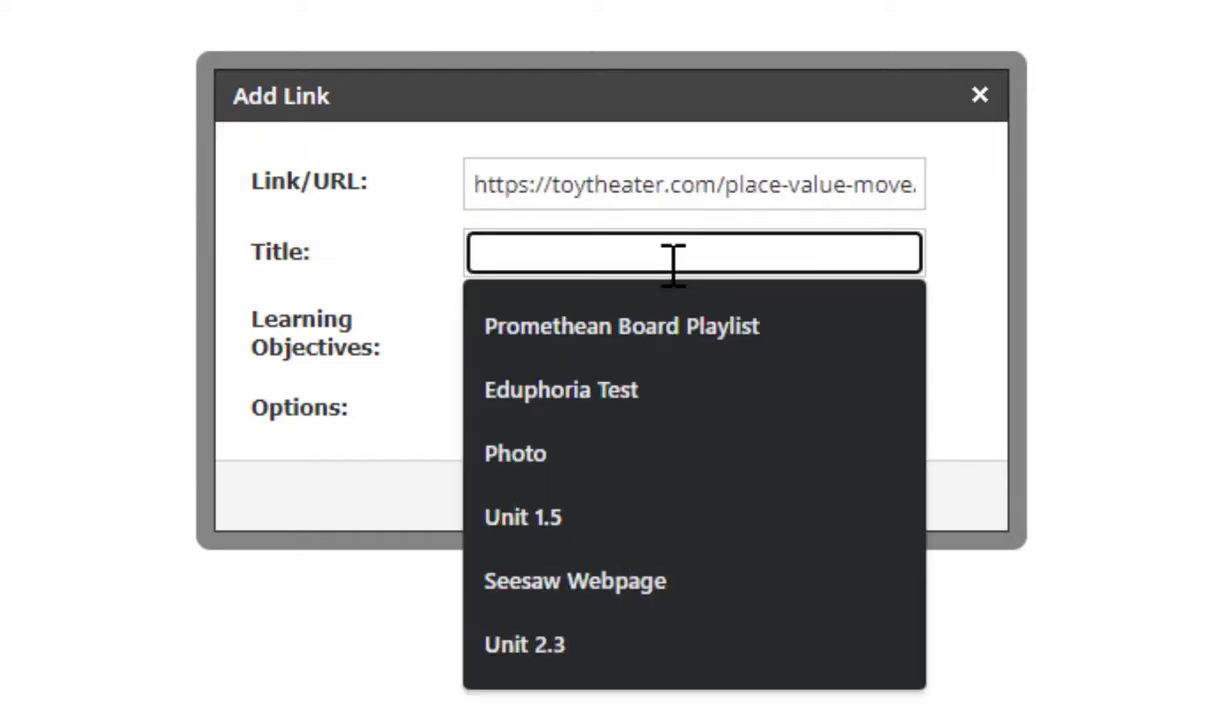
{"action": "type", "text": "Place Va"}
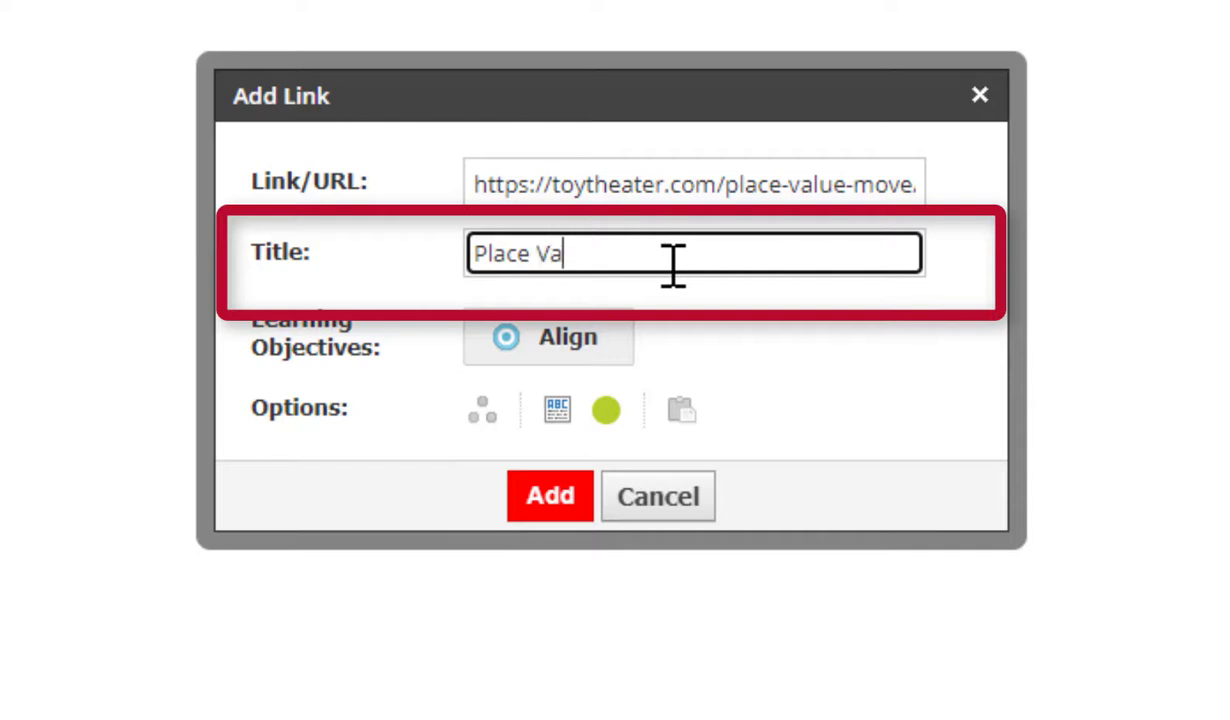
{"action": "type", "text": "lue"}
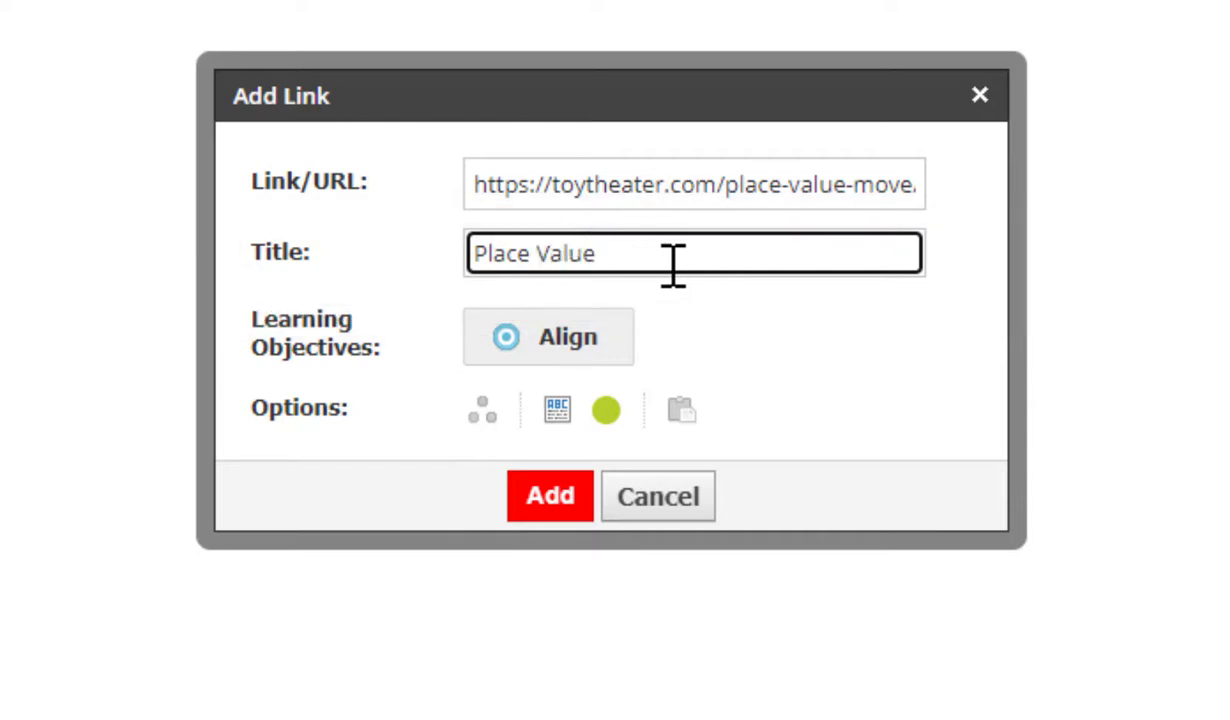
{"action": "left_click", "coordinate": [553, 406]}
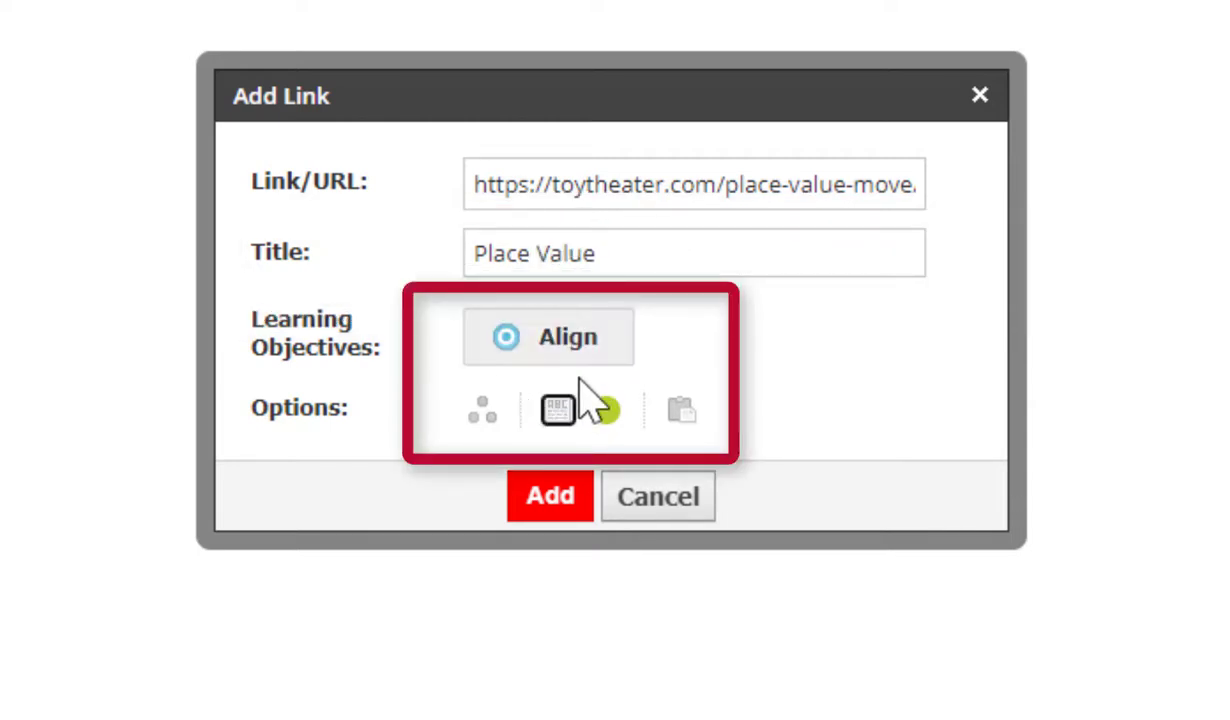
{"action": "left_click", "coordinate": [558, 410]}
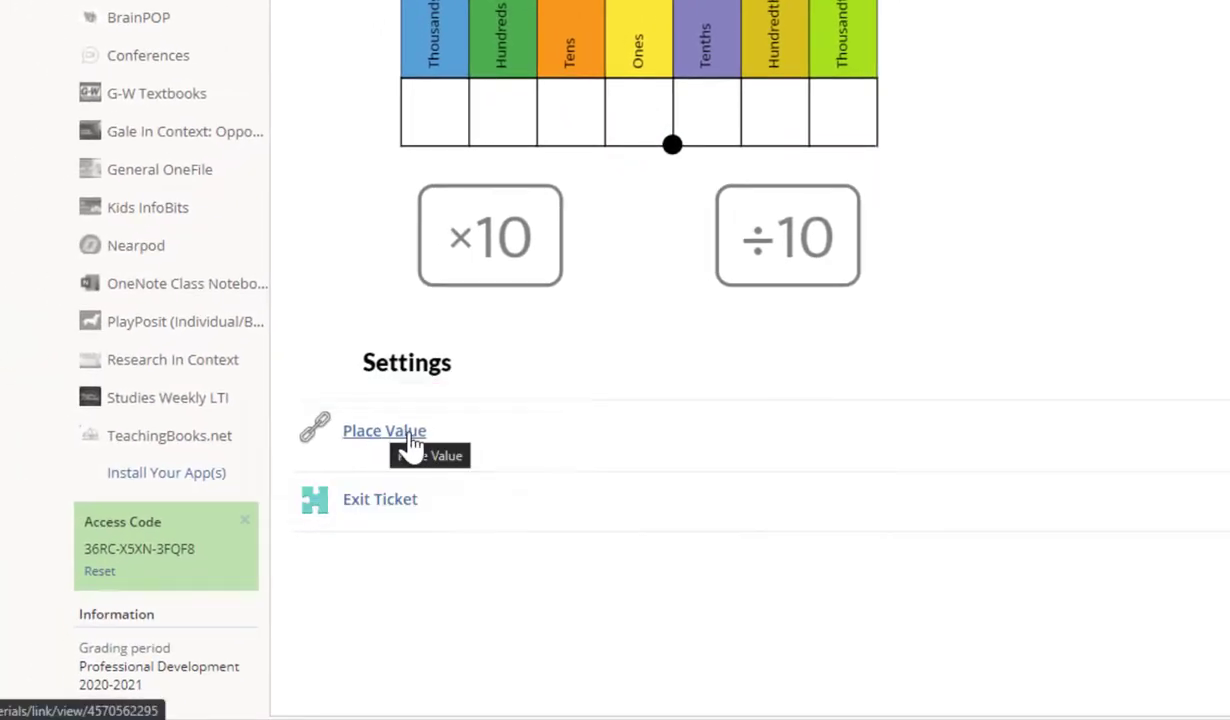
- Open the new Place Value link and drag the digit 4 into the Tens cell
{"action": "left_click", "coordinate": [409, 437]}
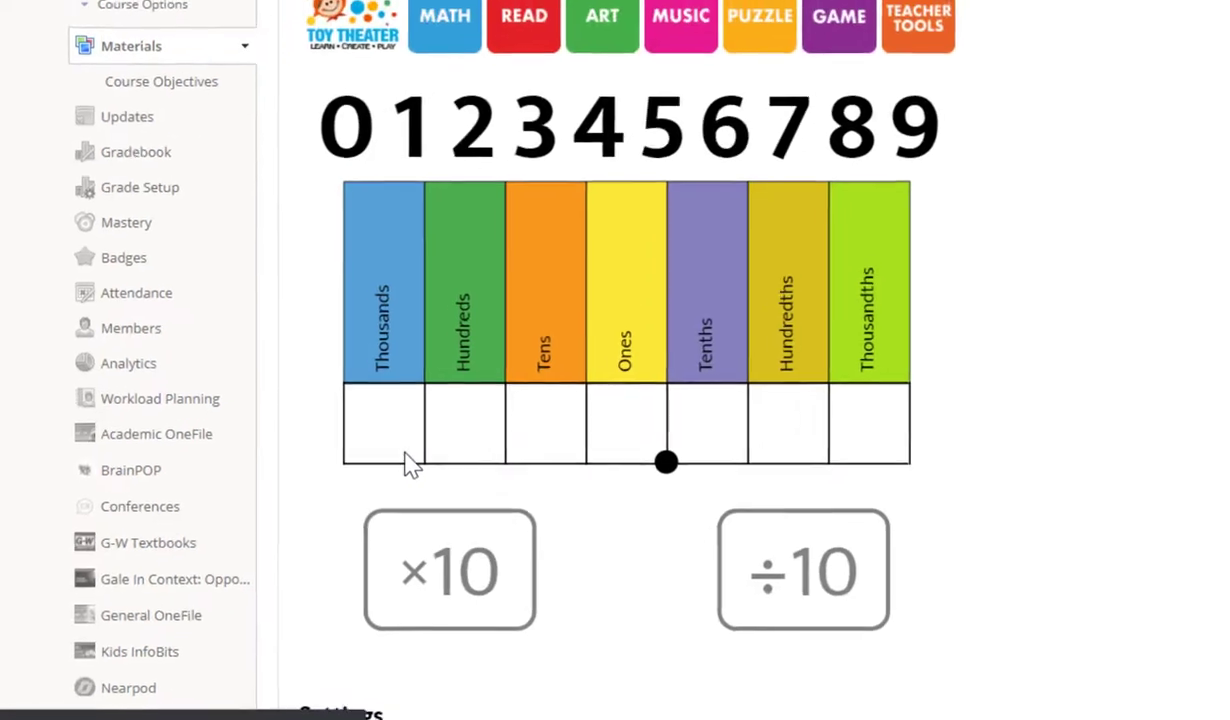
{"action": "scroll", "coordinate": [630, 525], "scroll_direction": "down", "scroll_amount": 1}
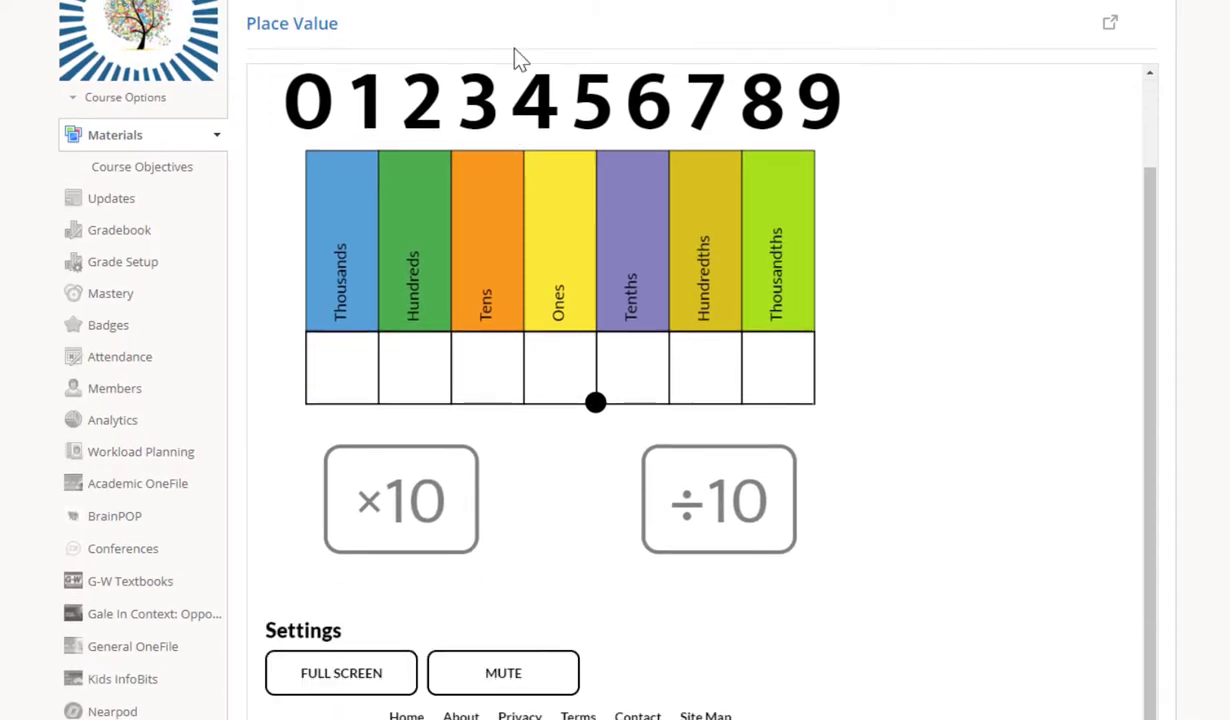
{"action": "left_click_drag", "start_coordinate": [538, 104], "coordinate": [490, 375]}
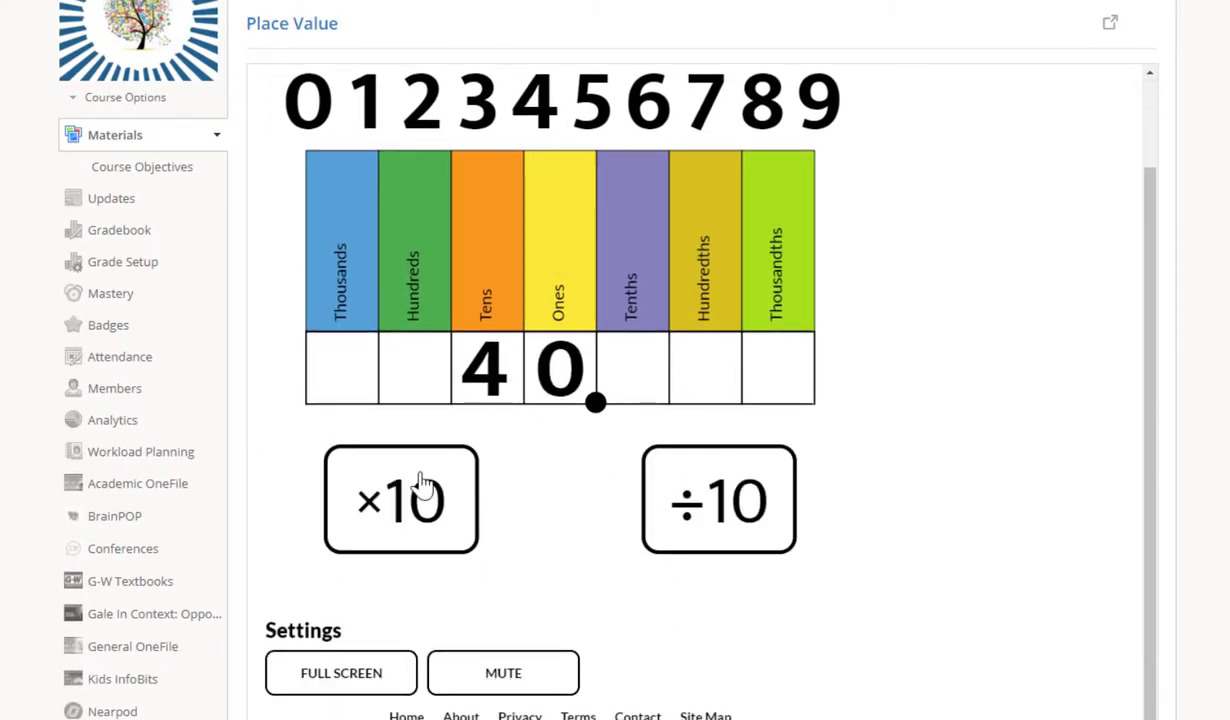